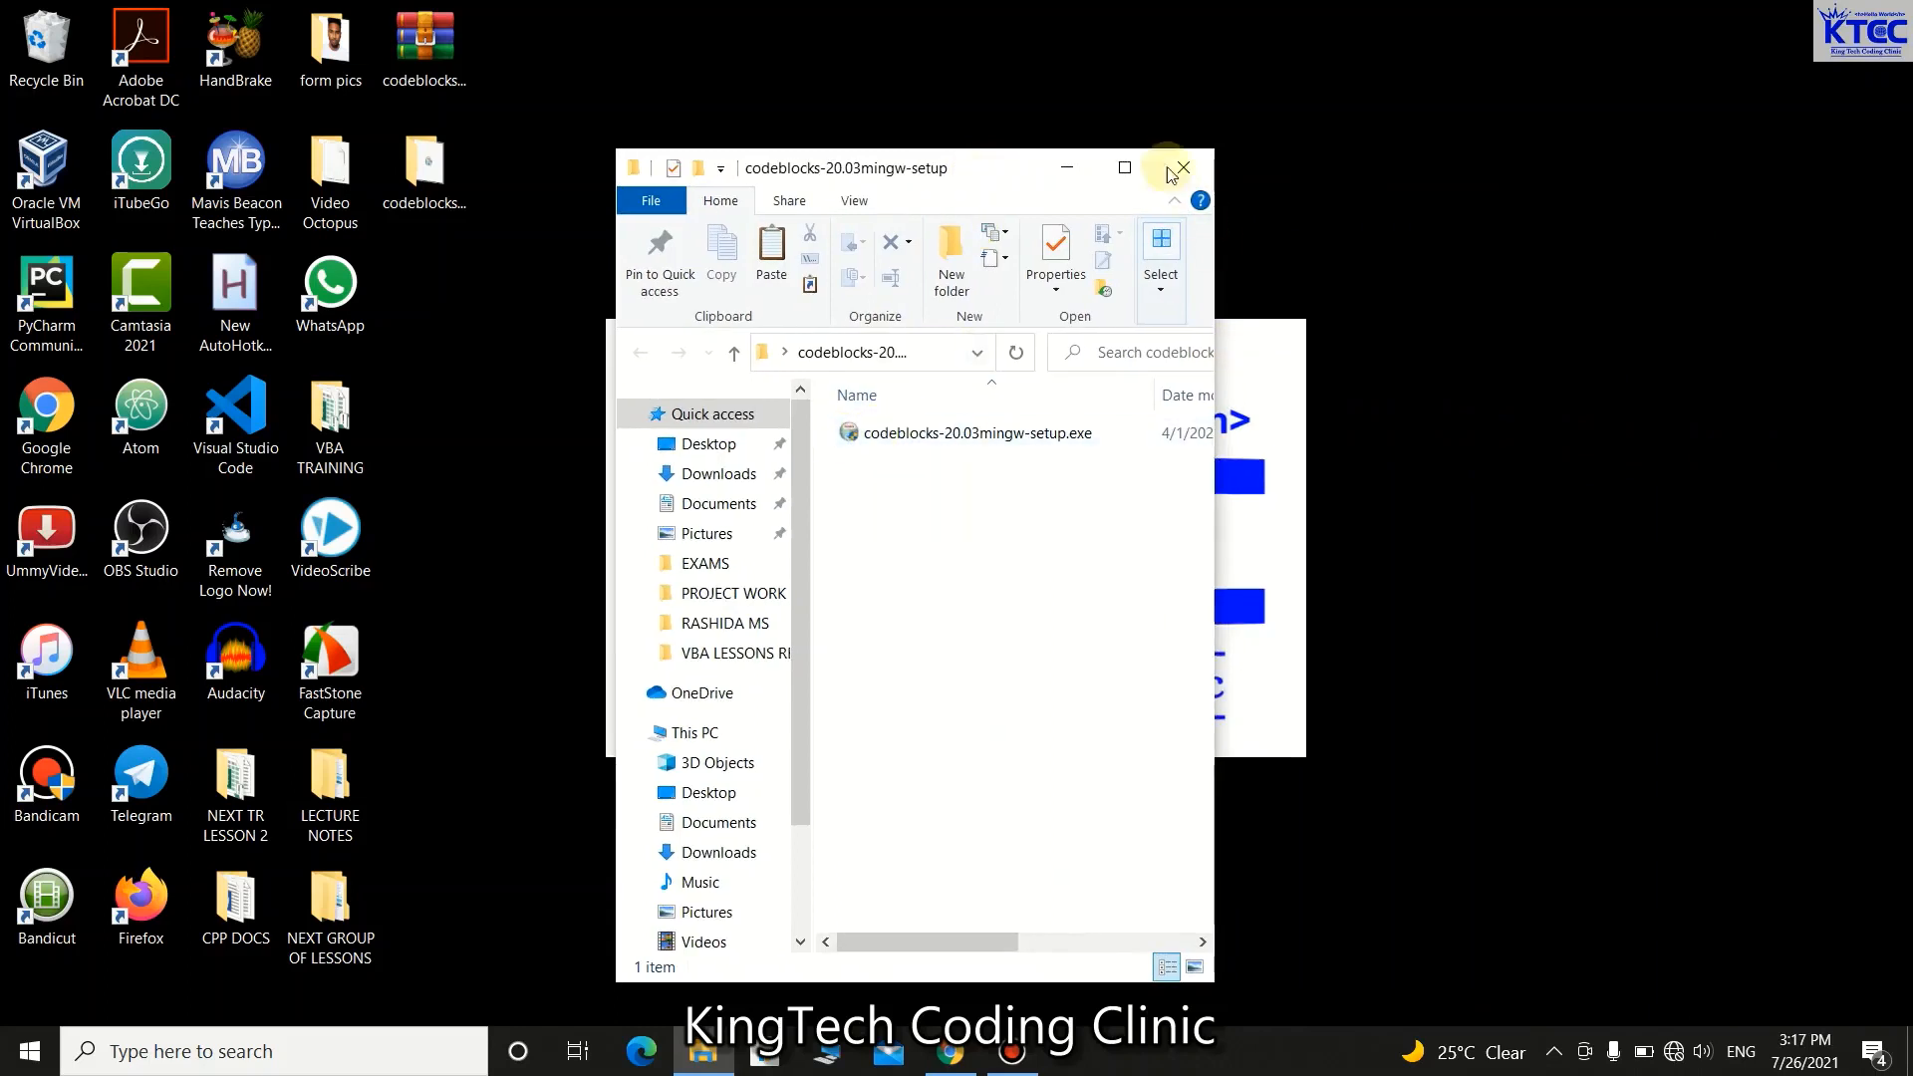
# Start the codeblocks-20.03mingw-setup.exe installer, accept the license agreement and keep the full install with all components.
pyautogui.click(907, 438)
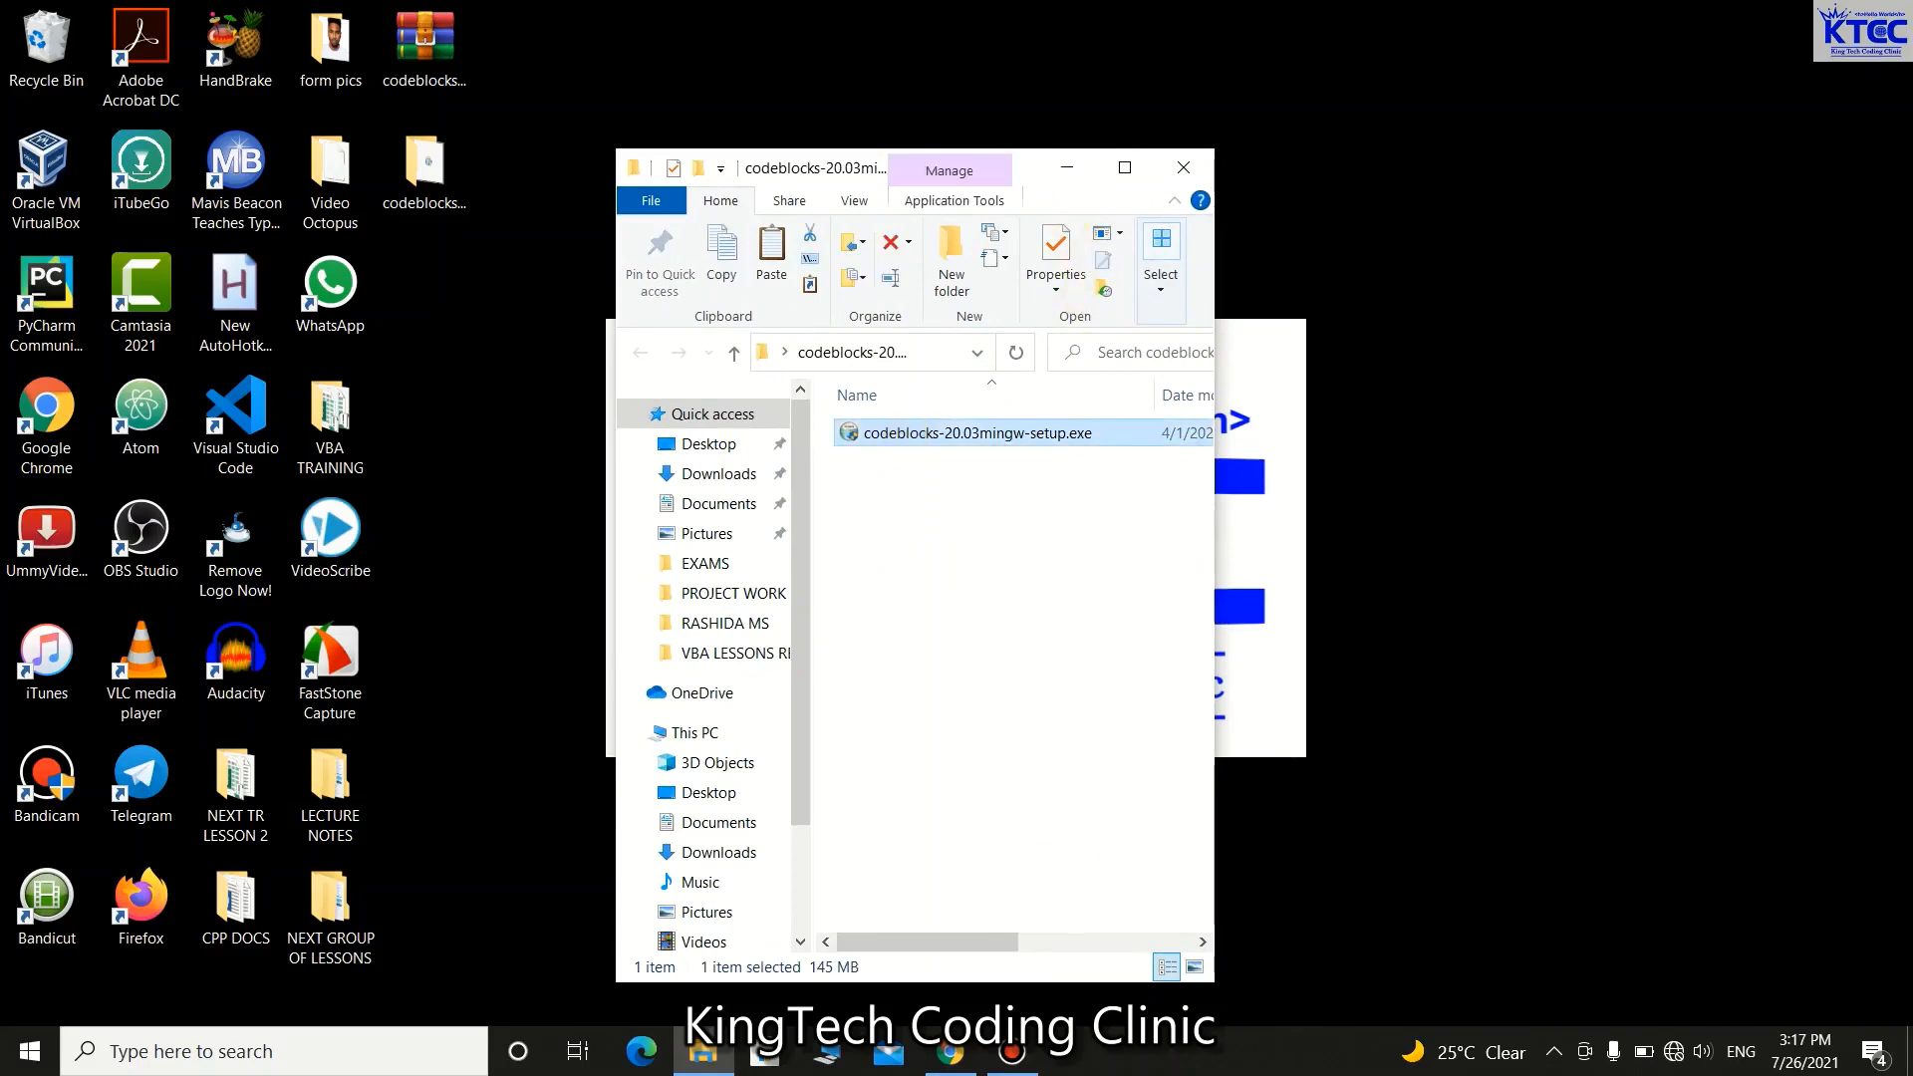
pyautogui.click(1064, 165)
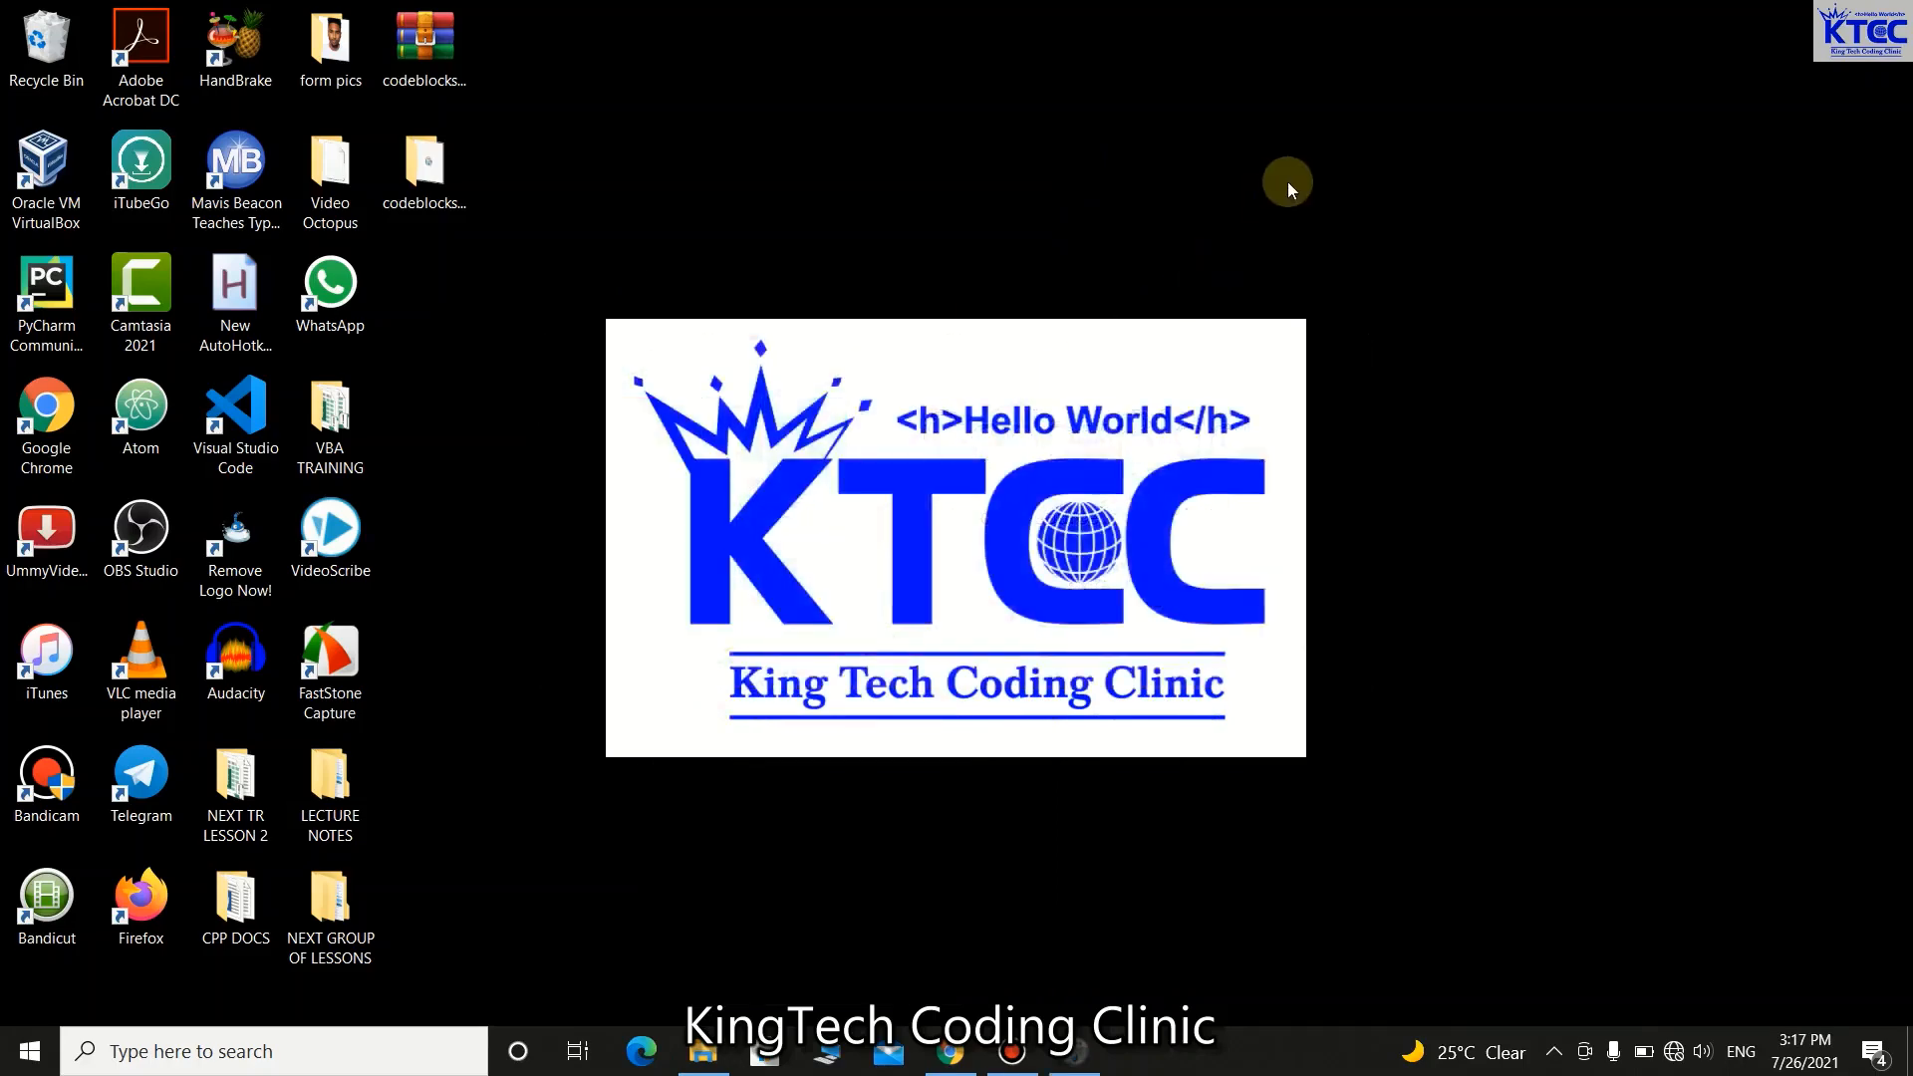
pyautogui.click(1093, 725)
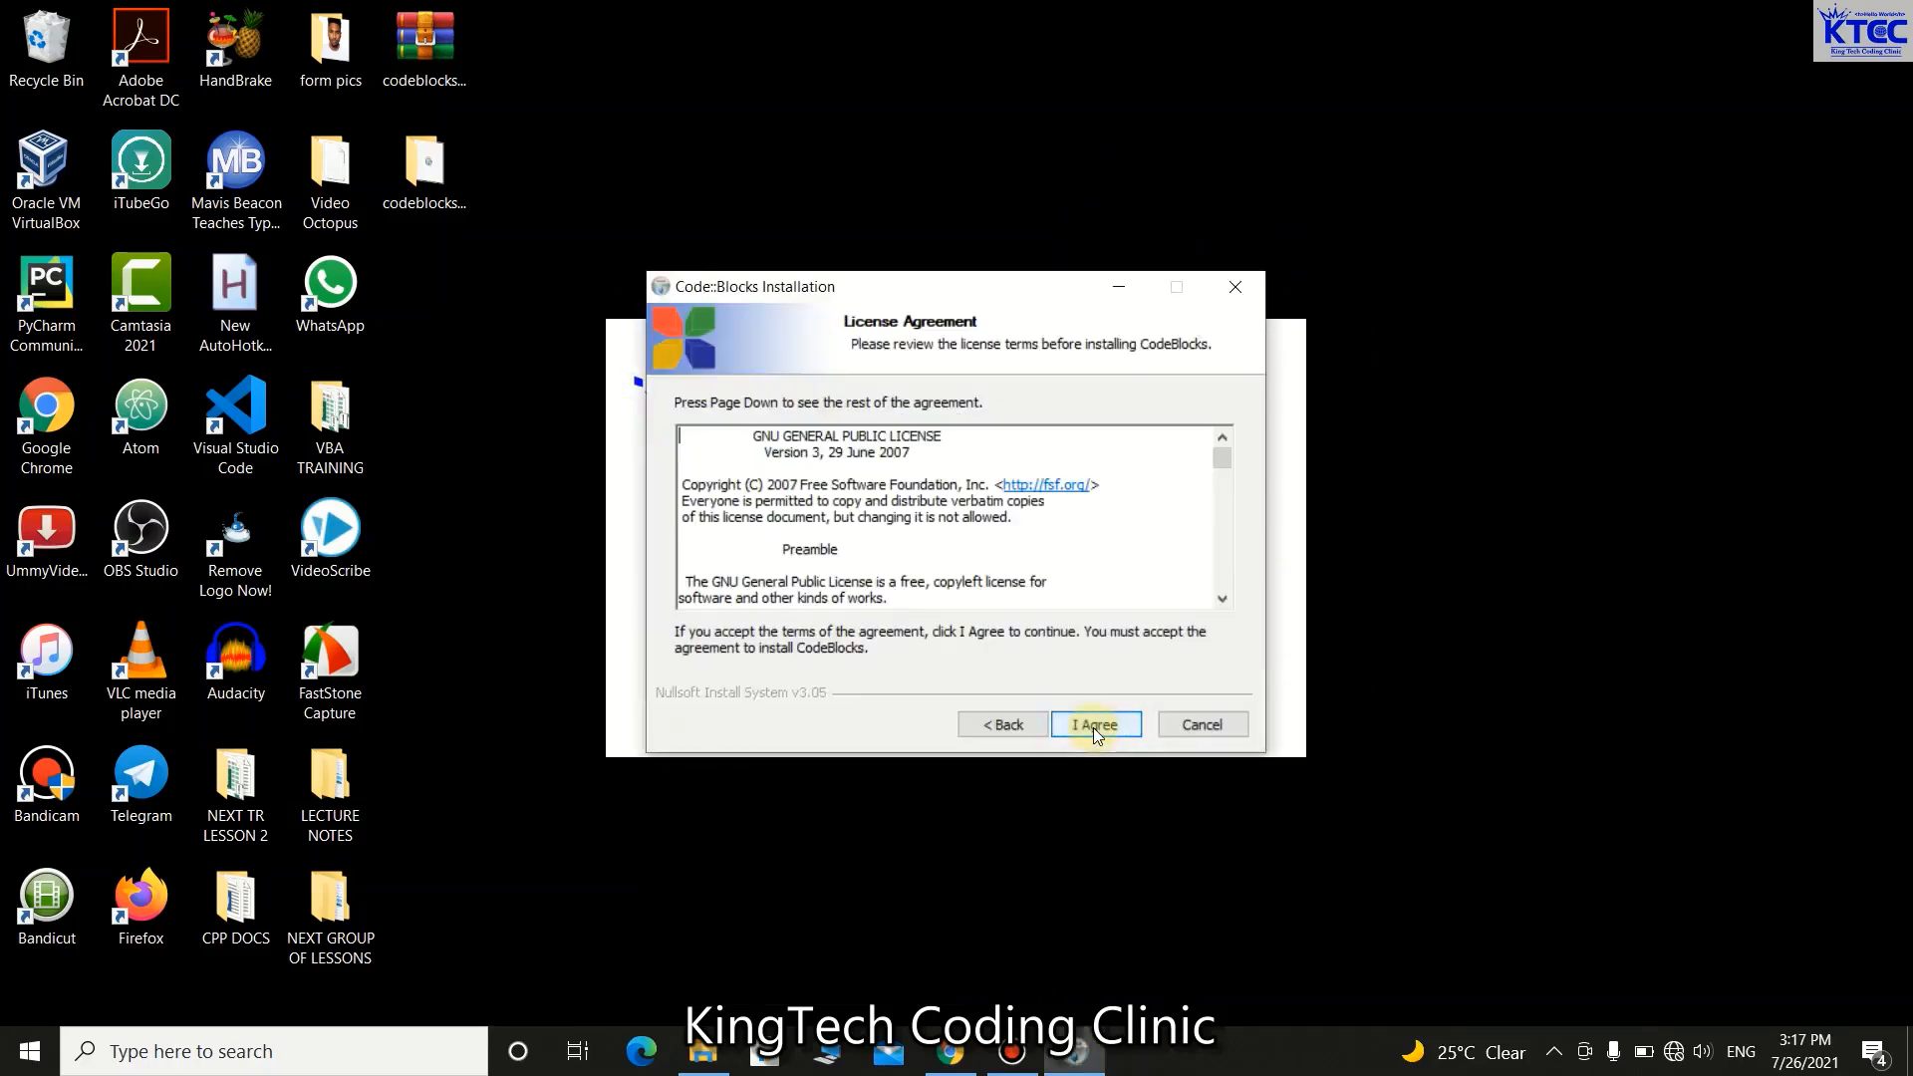
pyautogui.click(1098, 725)
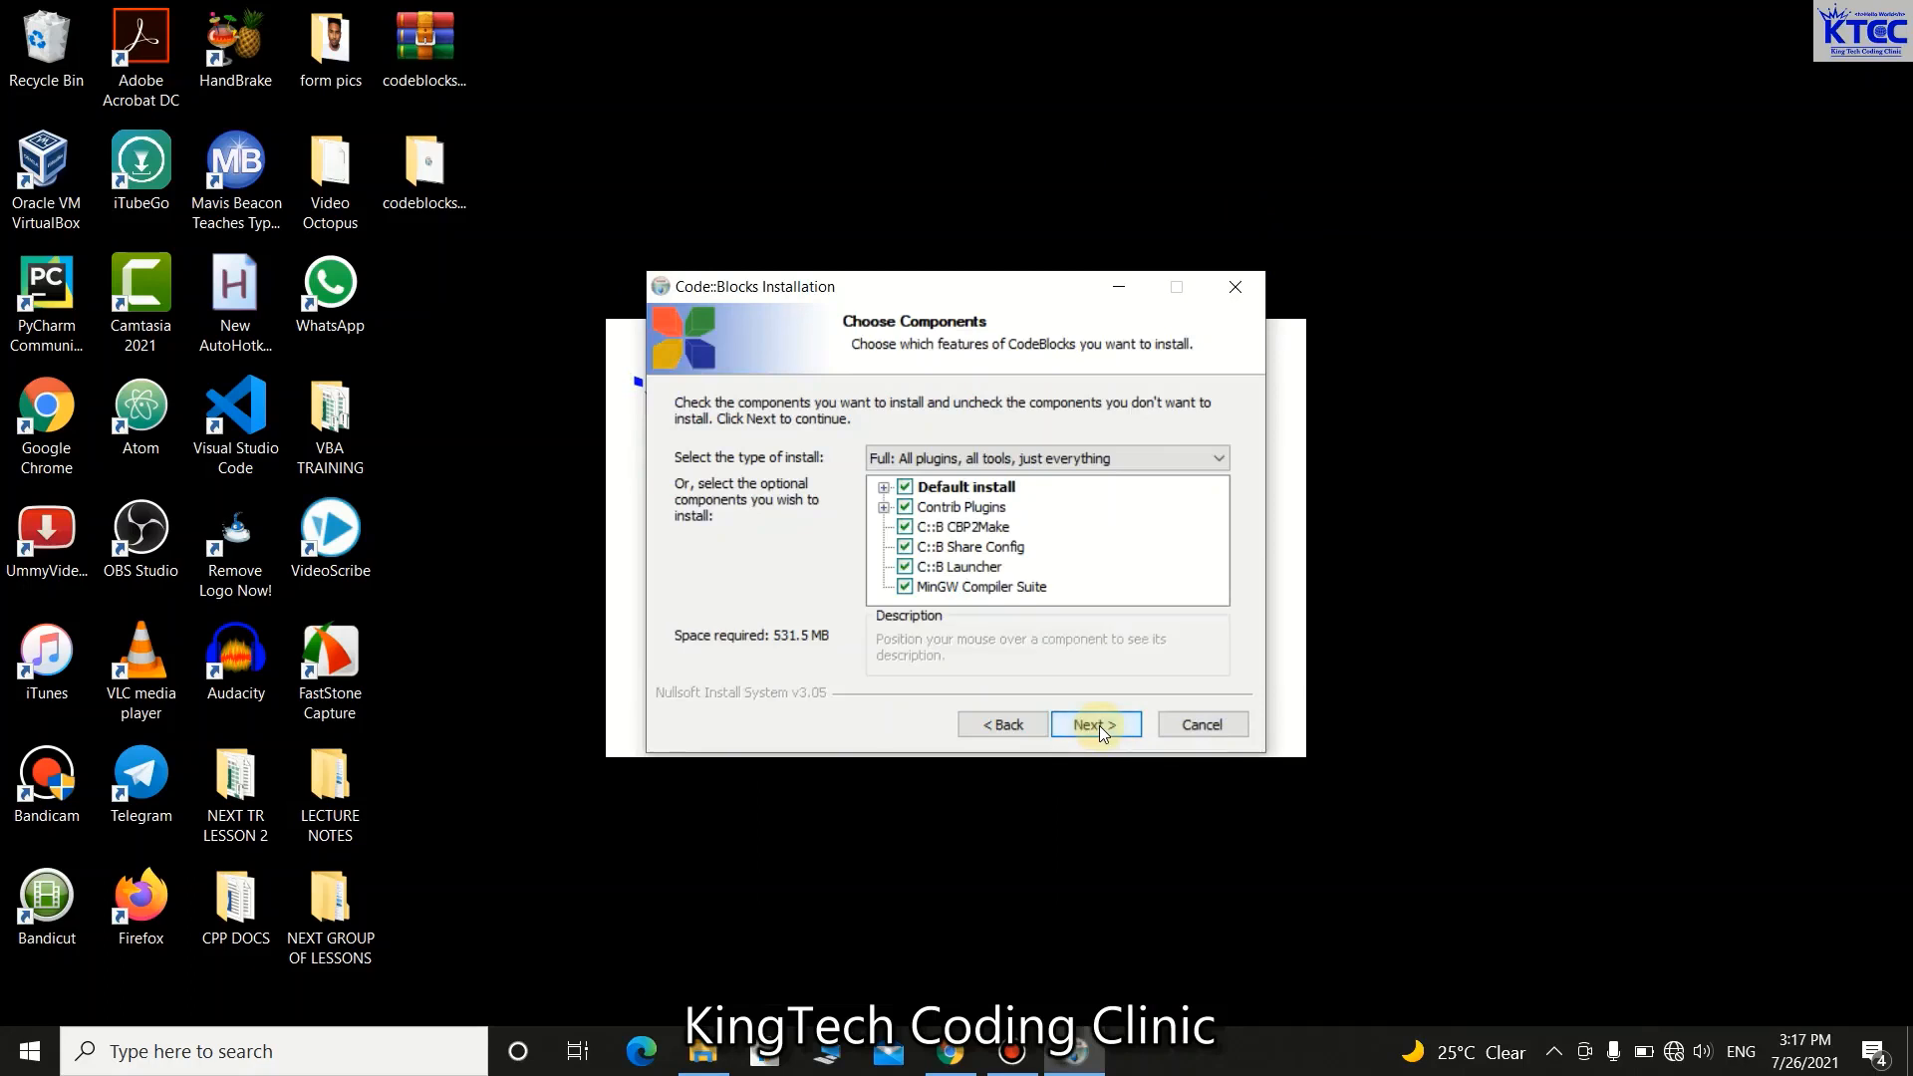
pyautogui.click(1098, 726)
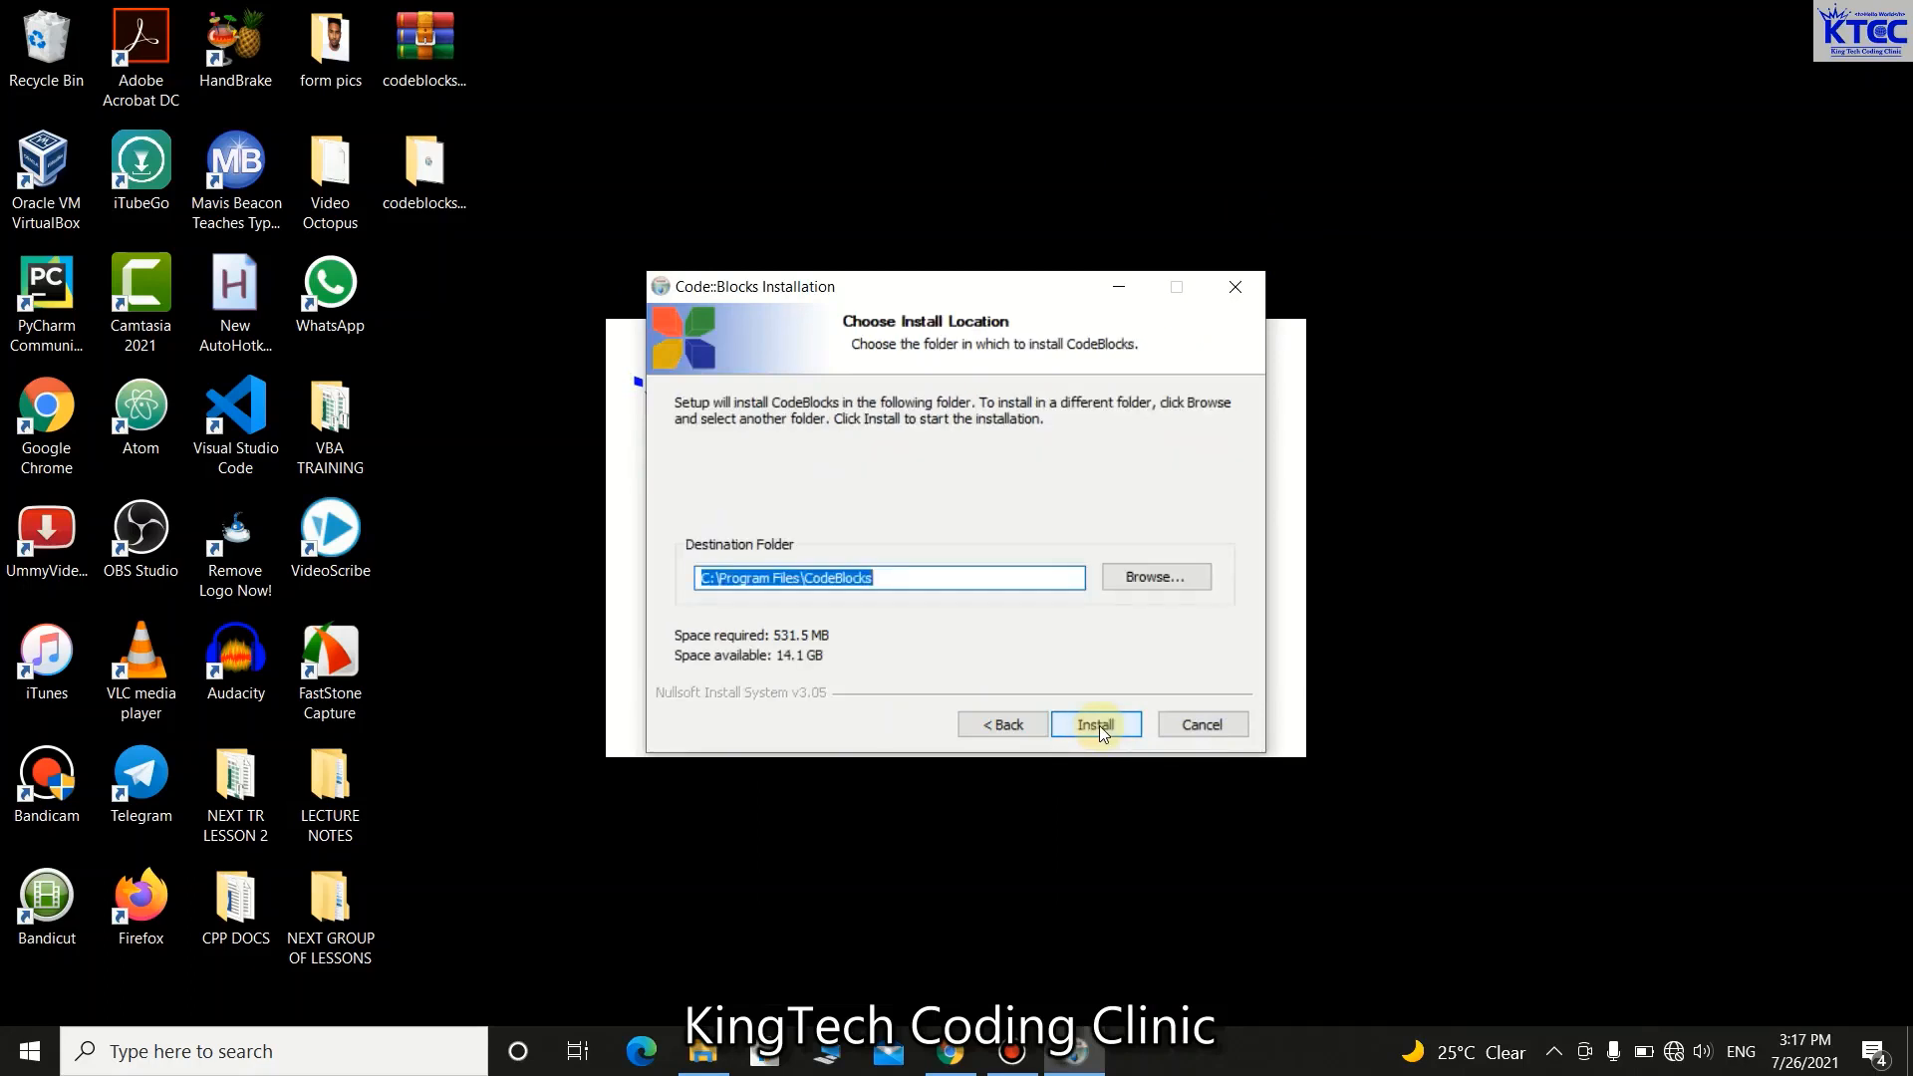
# Install Code::Blocks into C:\Program Files\CodeBlocks and launch it at the end of the installation.
pyautogui.click(1146, 581)
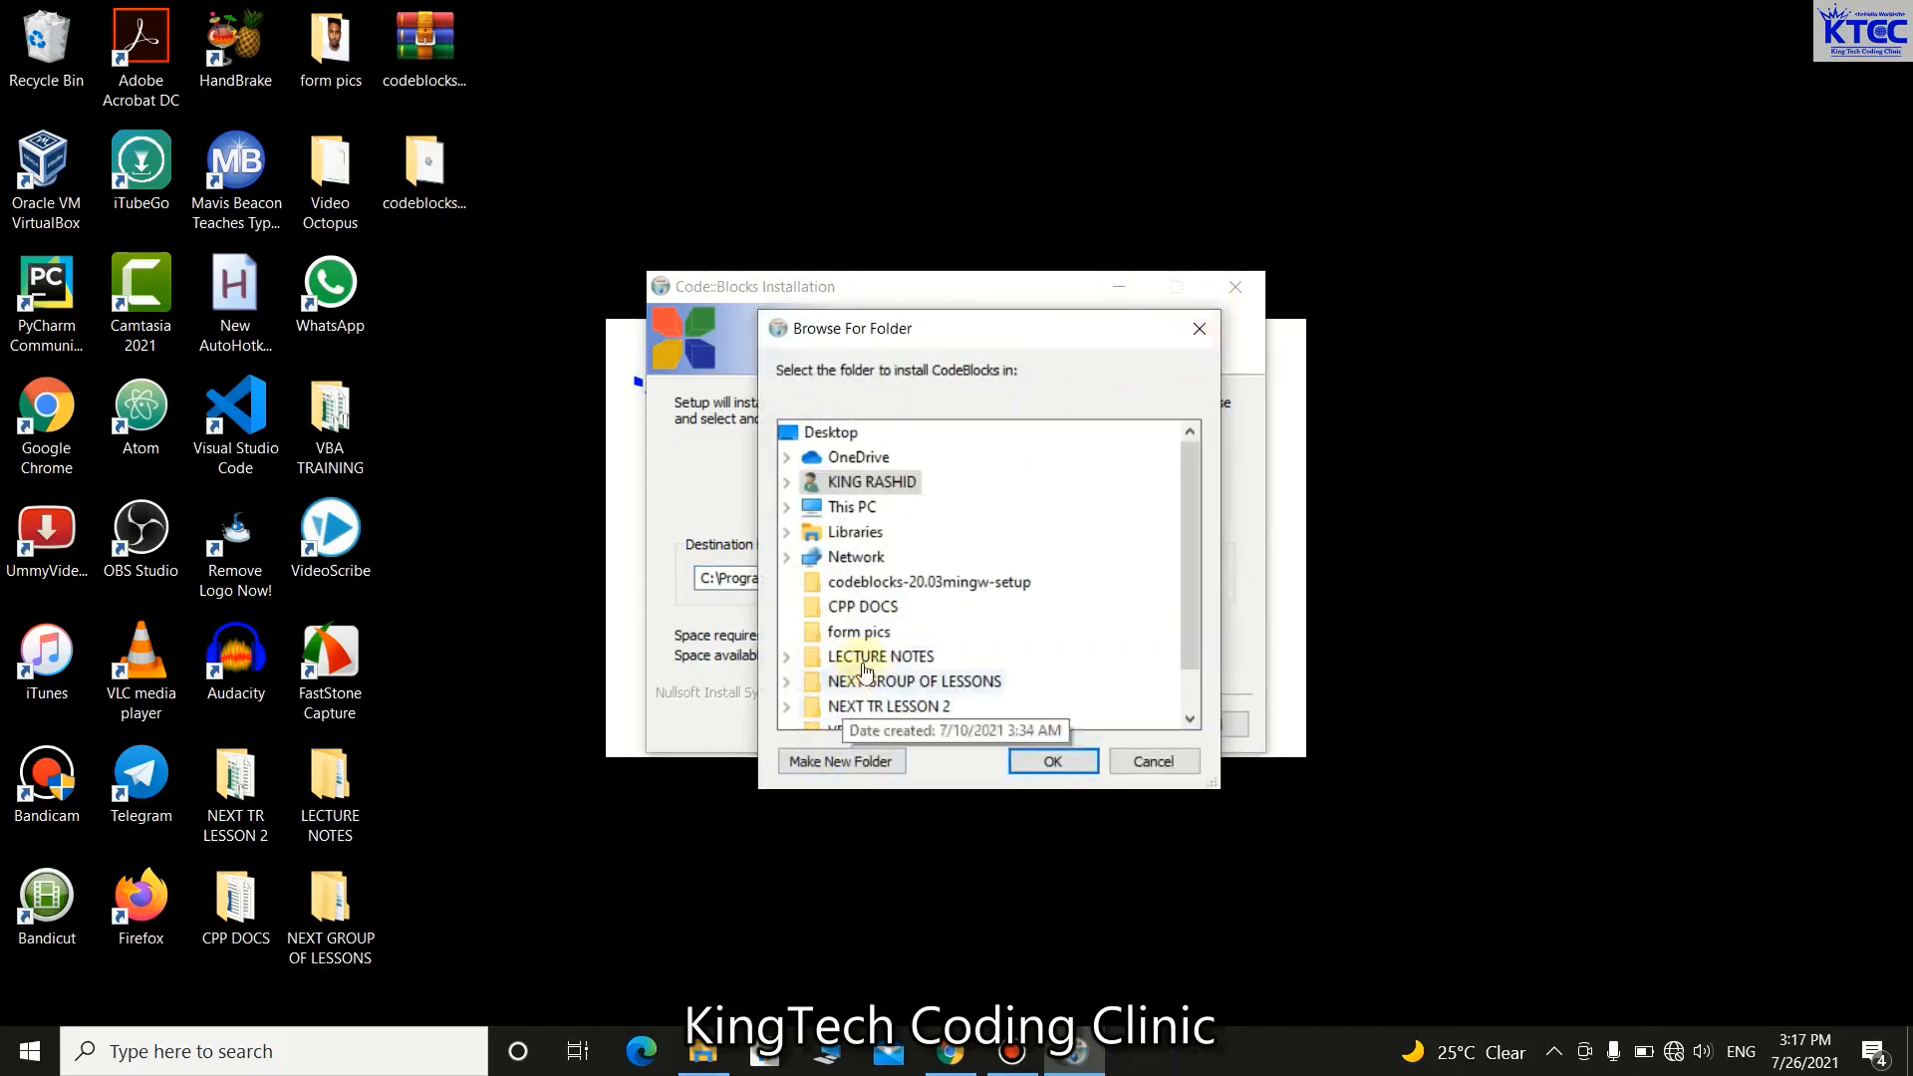
pyautogui.scroll(-1, 897, 647)
pyautogui.click(1209, 332)
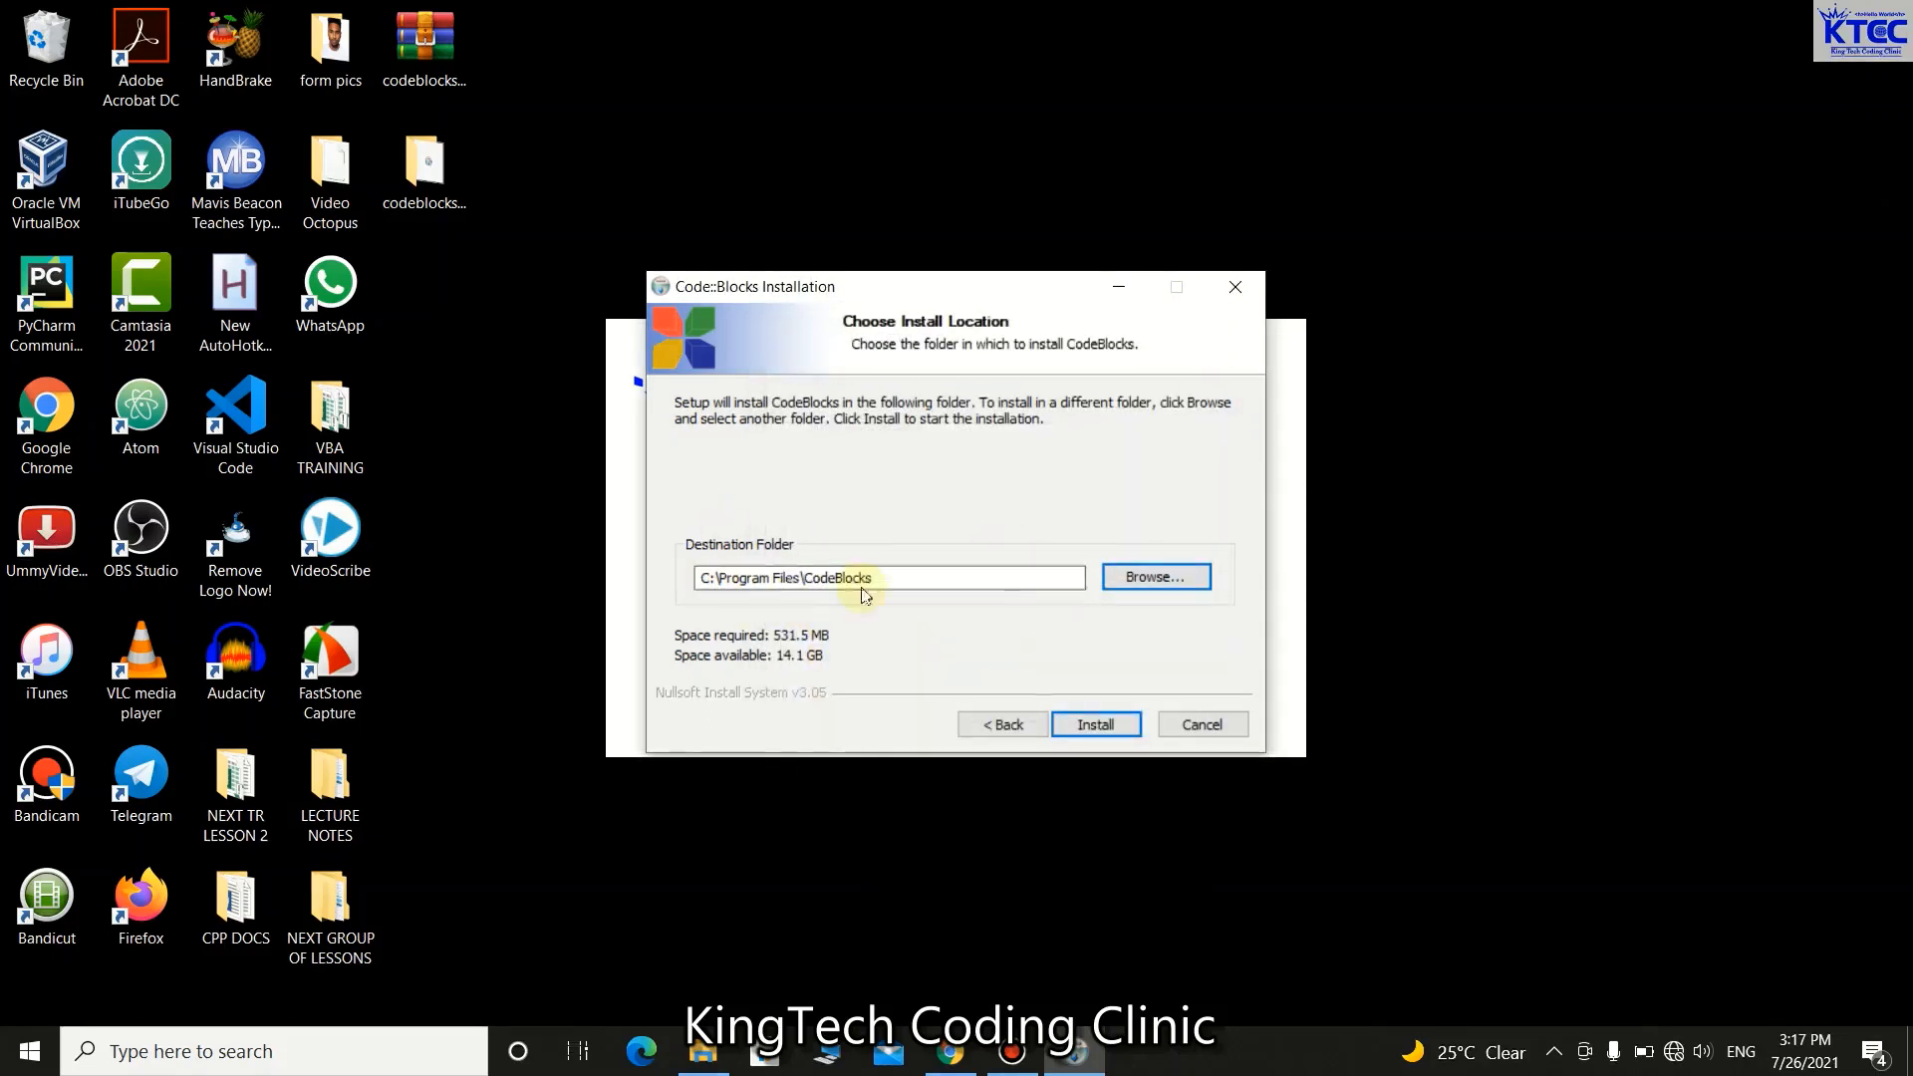
pyautogui.click(1092, 725)
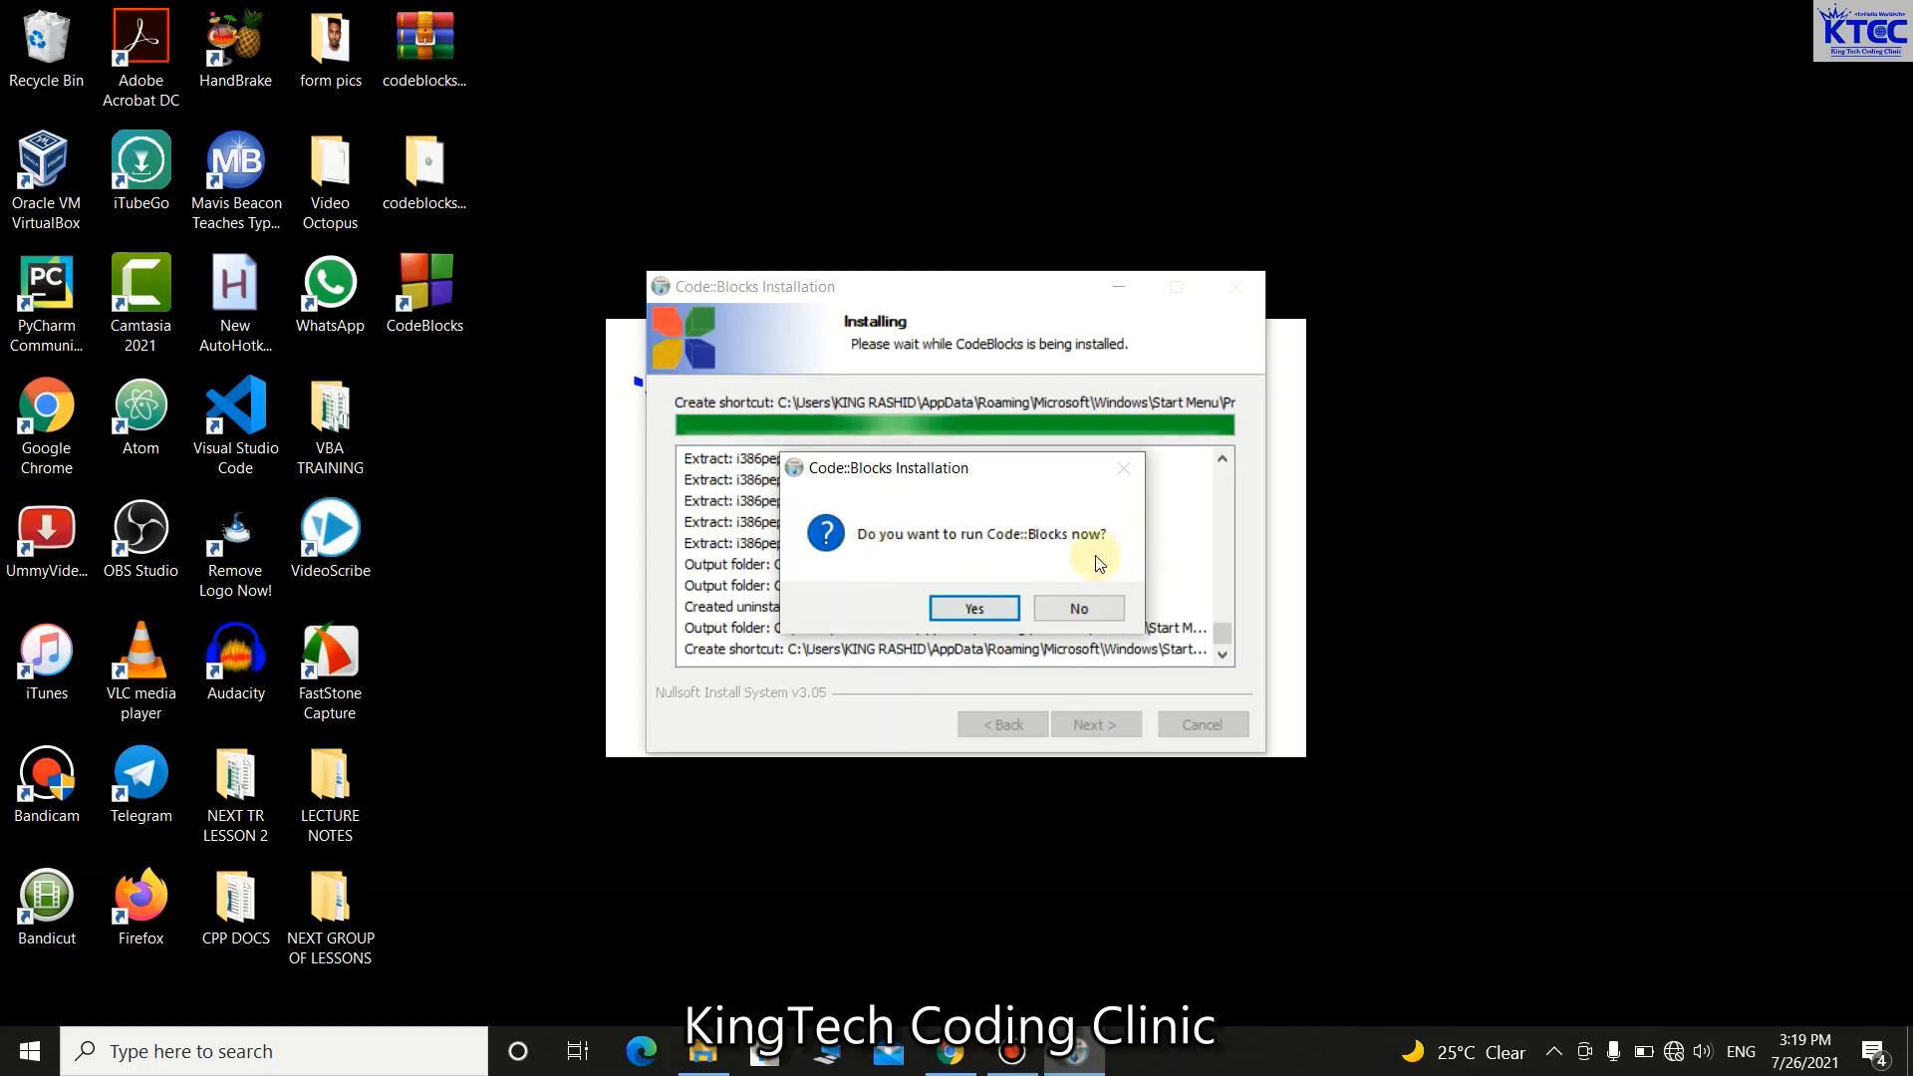
pyautogui.click(993, 613)
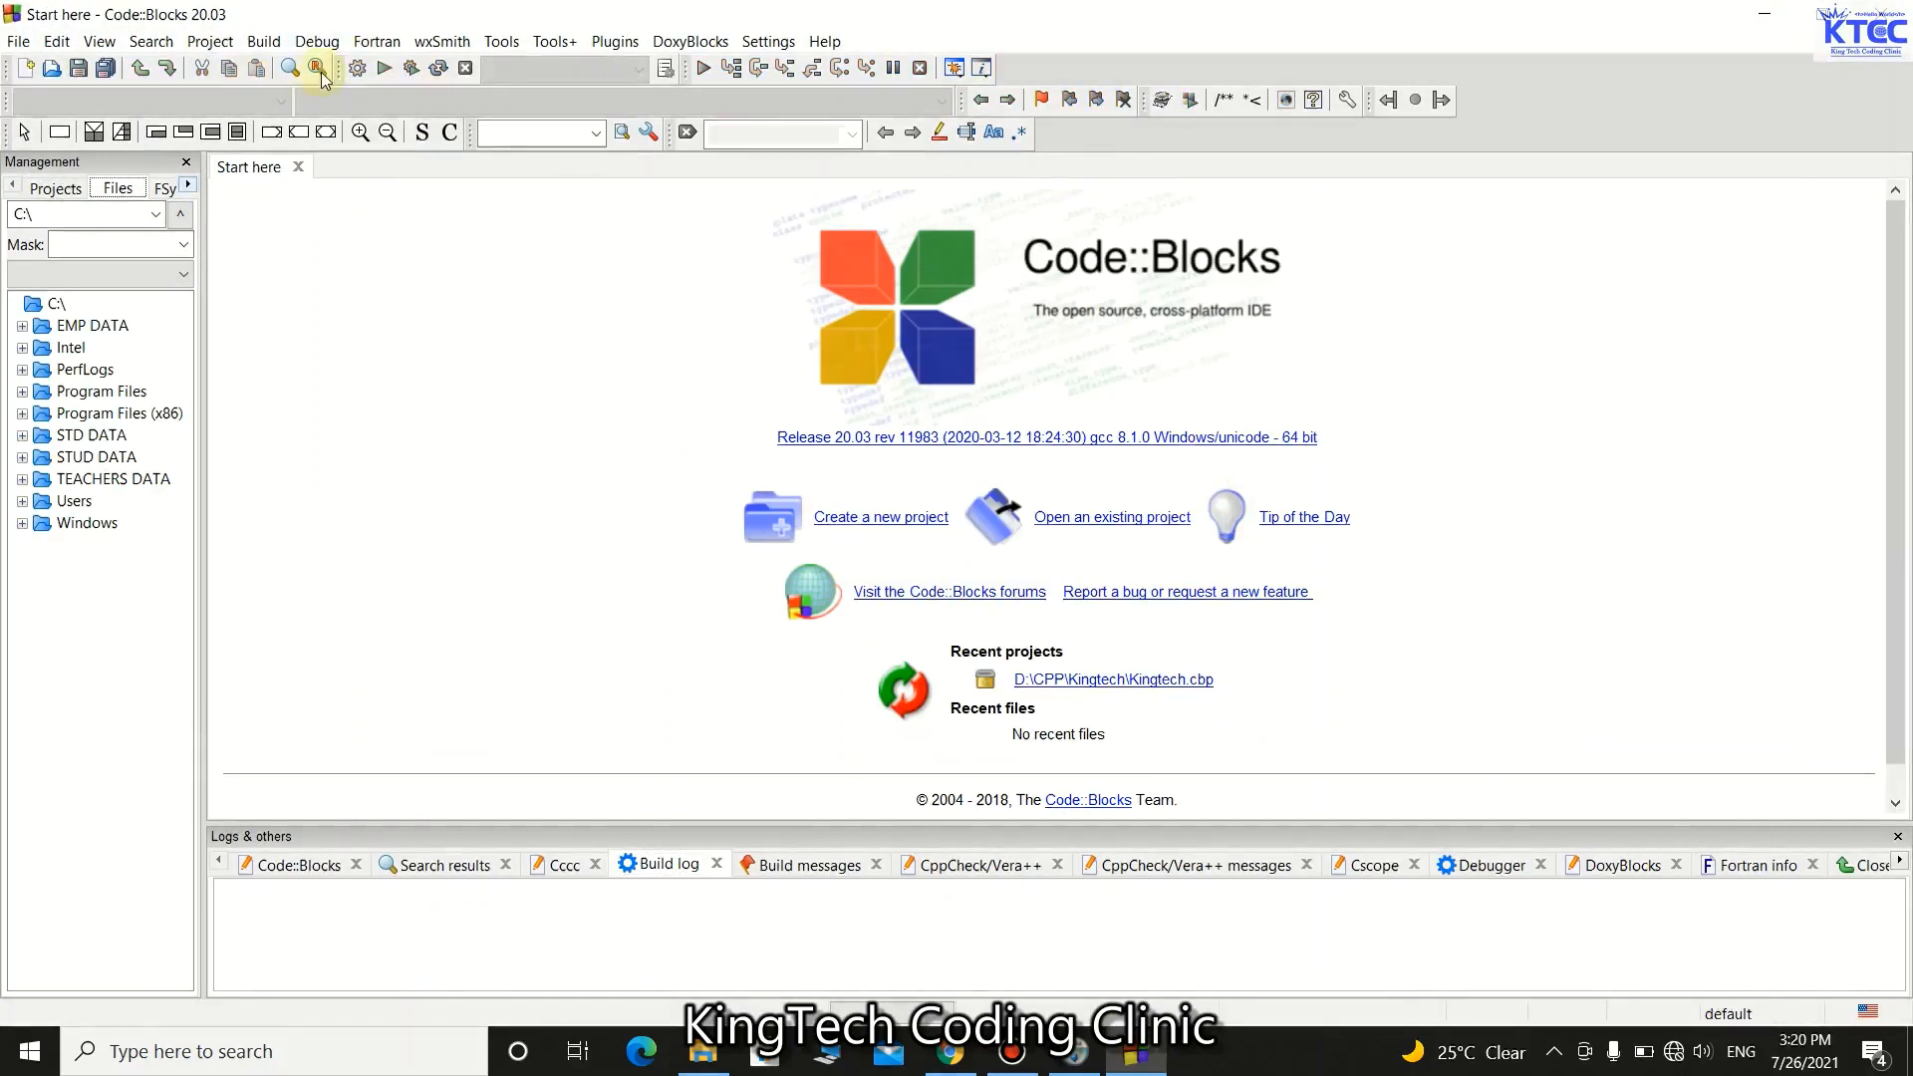
# Start a new project from the Console application template with C++ as the language.
pyautogui.click(903, 519)
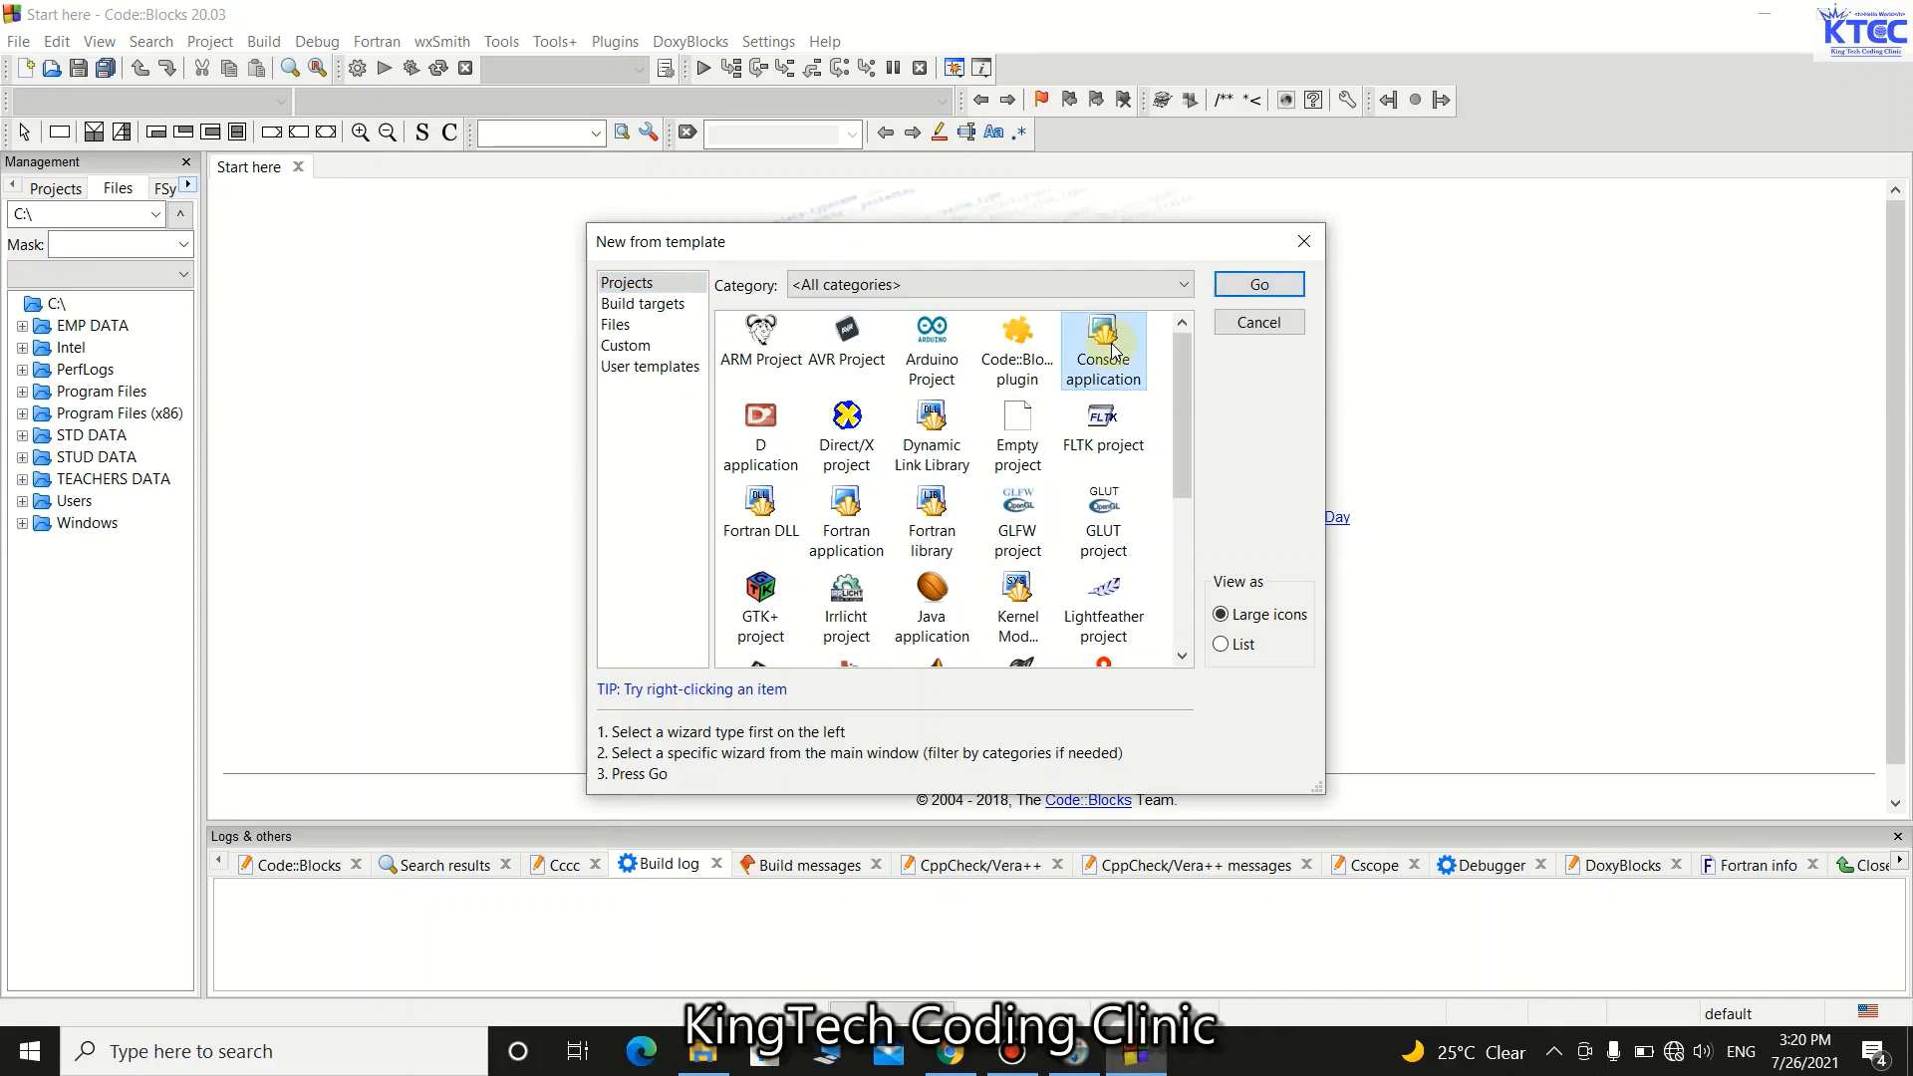
pyautogui.click(1253, 289)
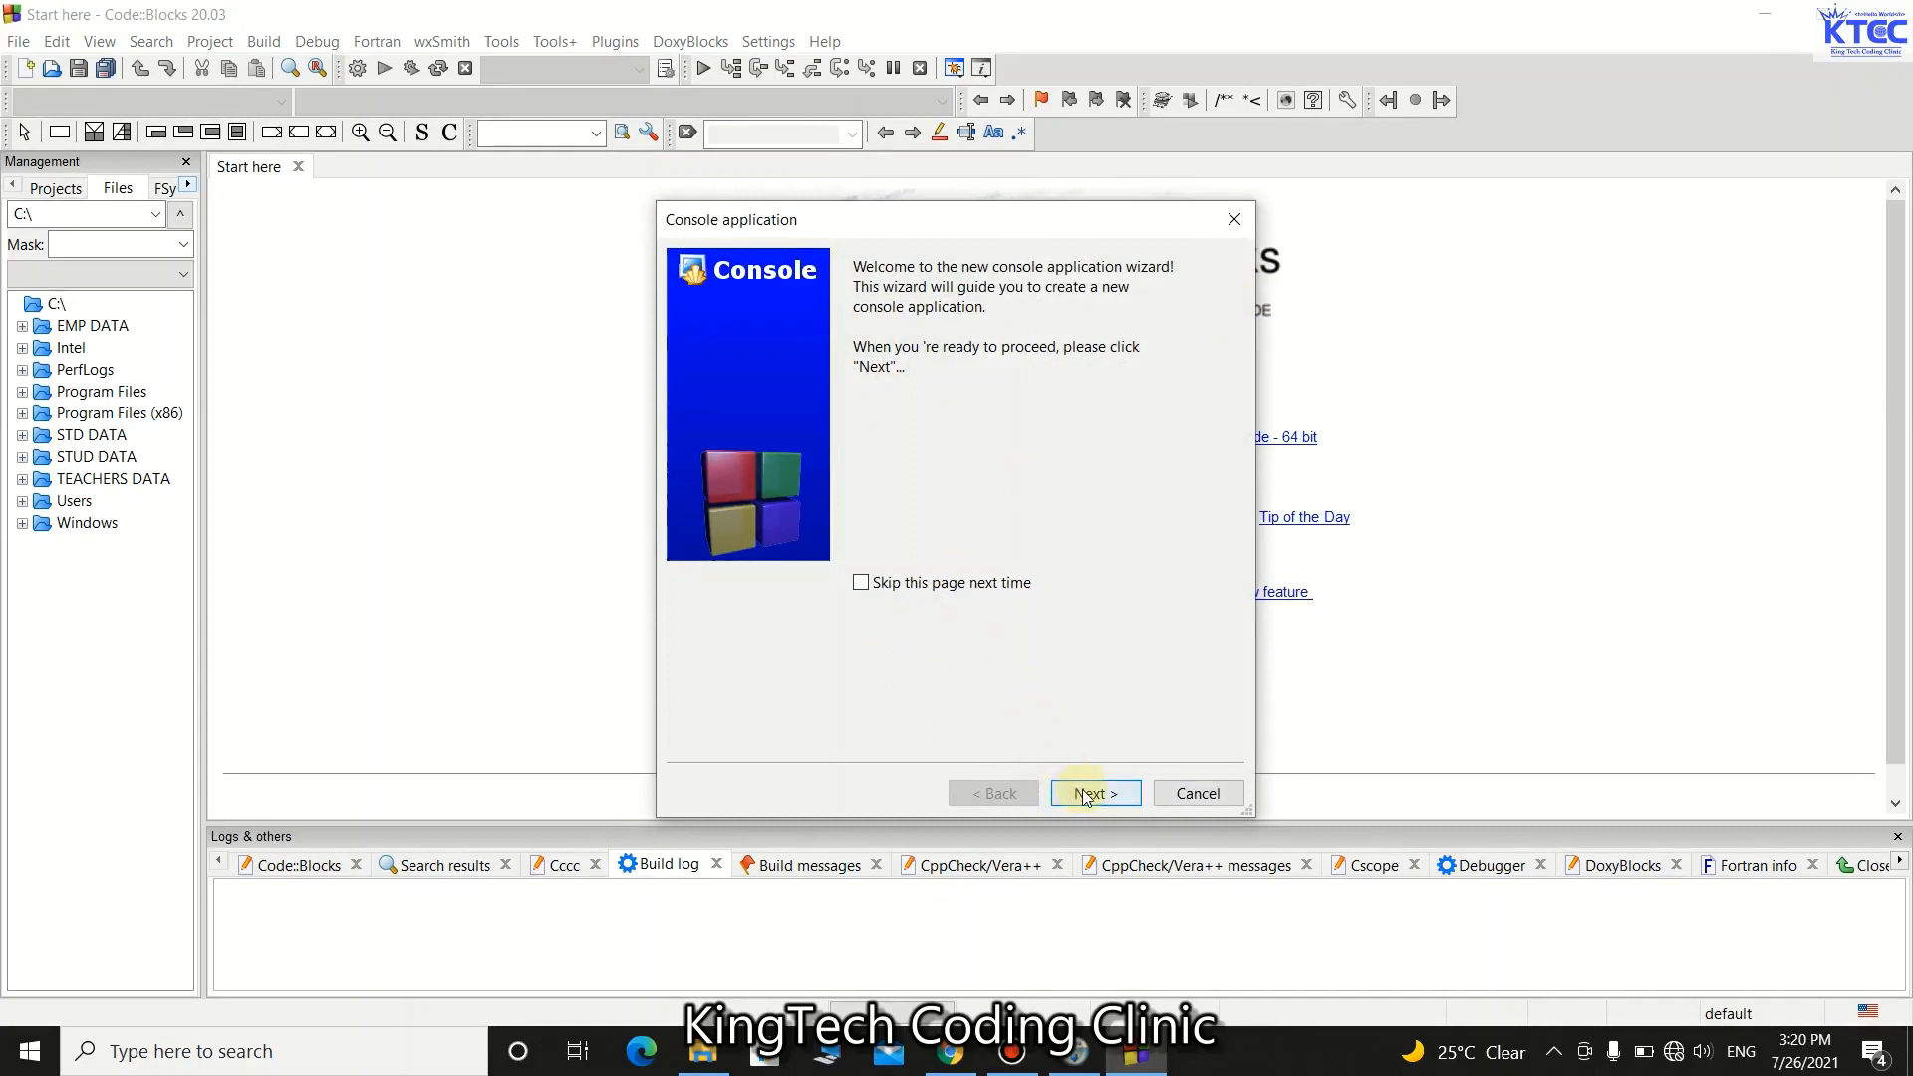
pyautogui.click(1083, 794)
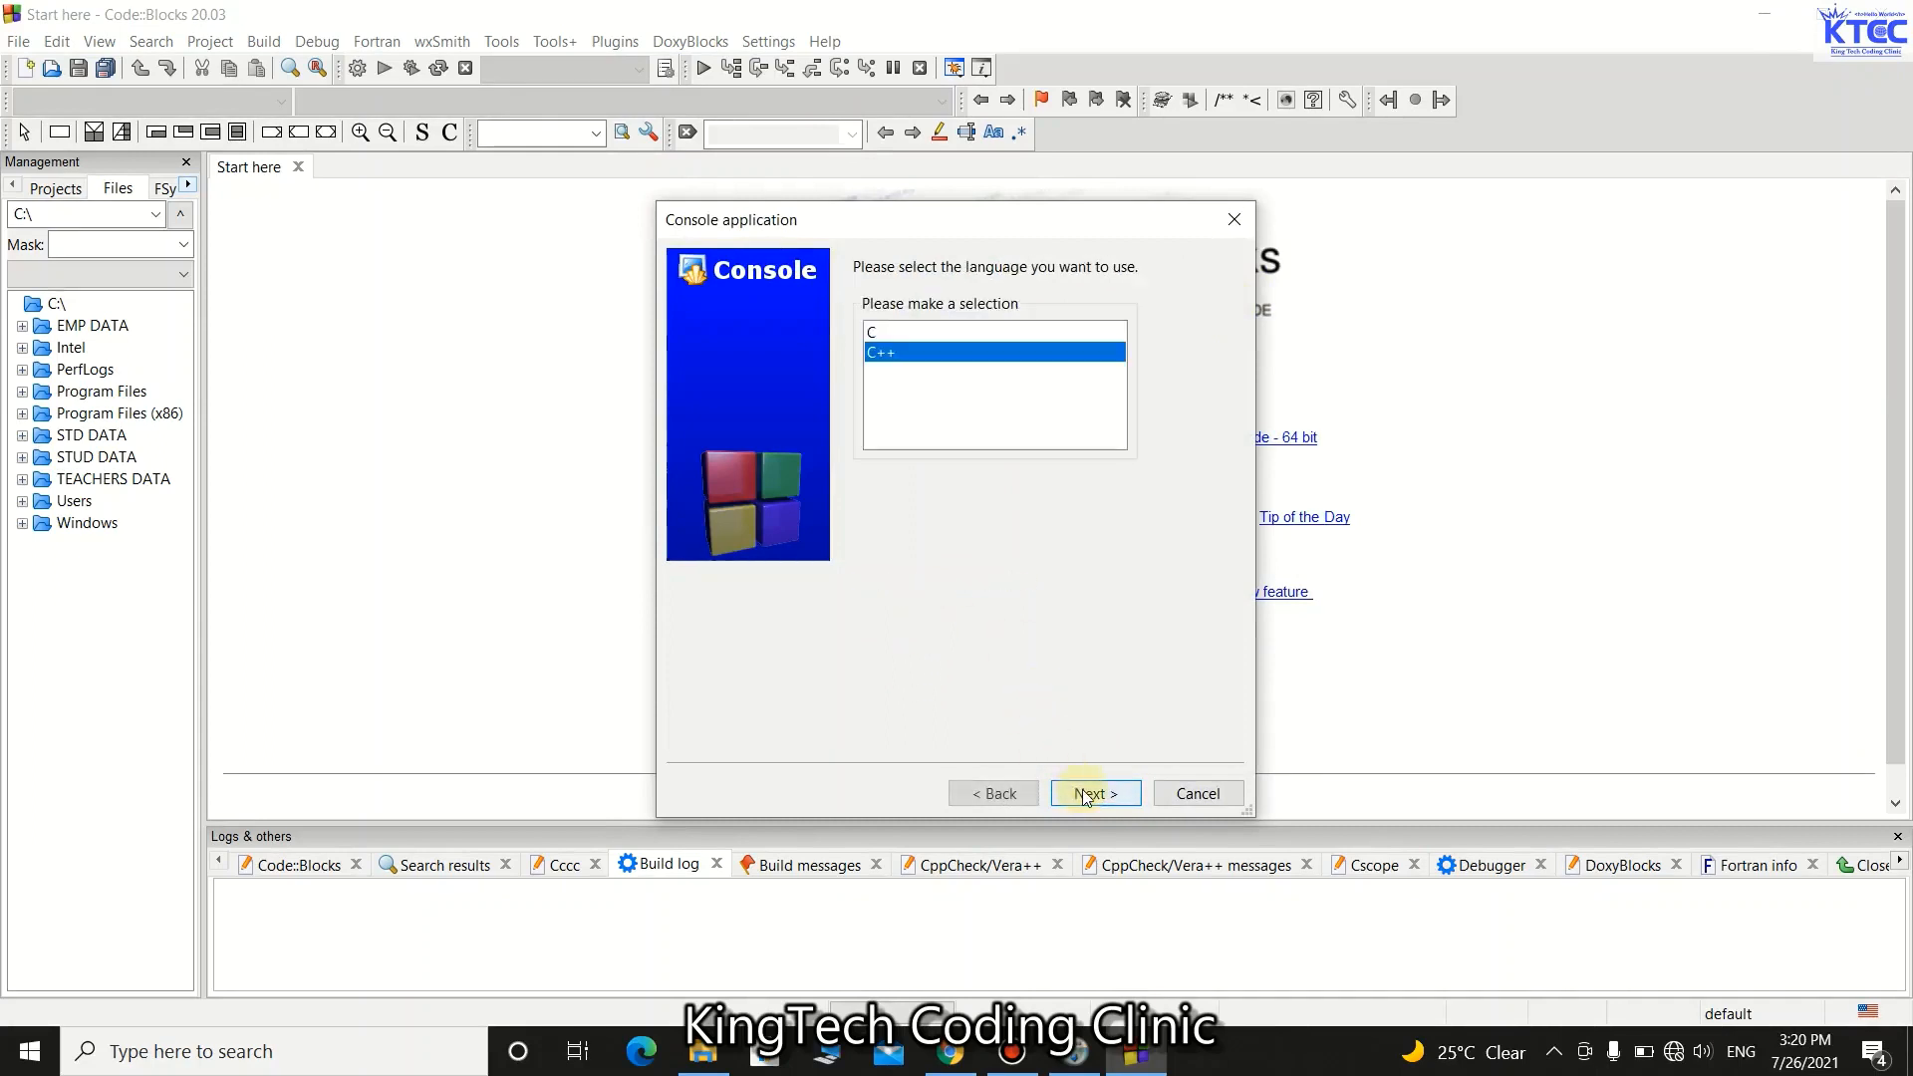
pyautogui.click(900, 333)
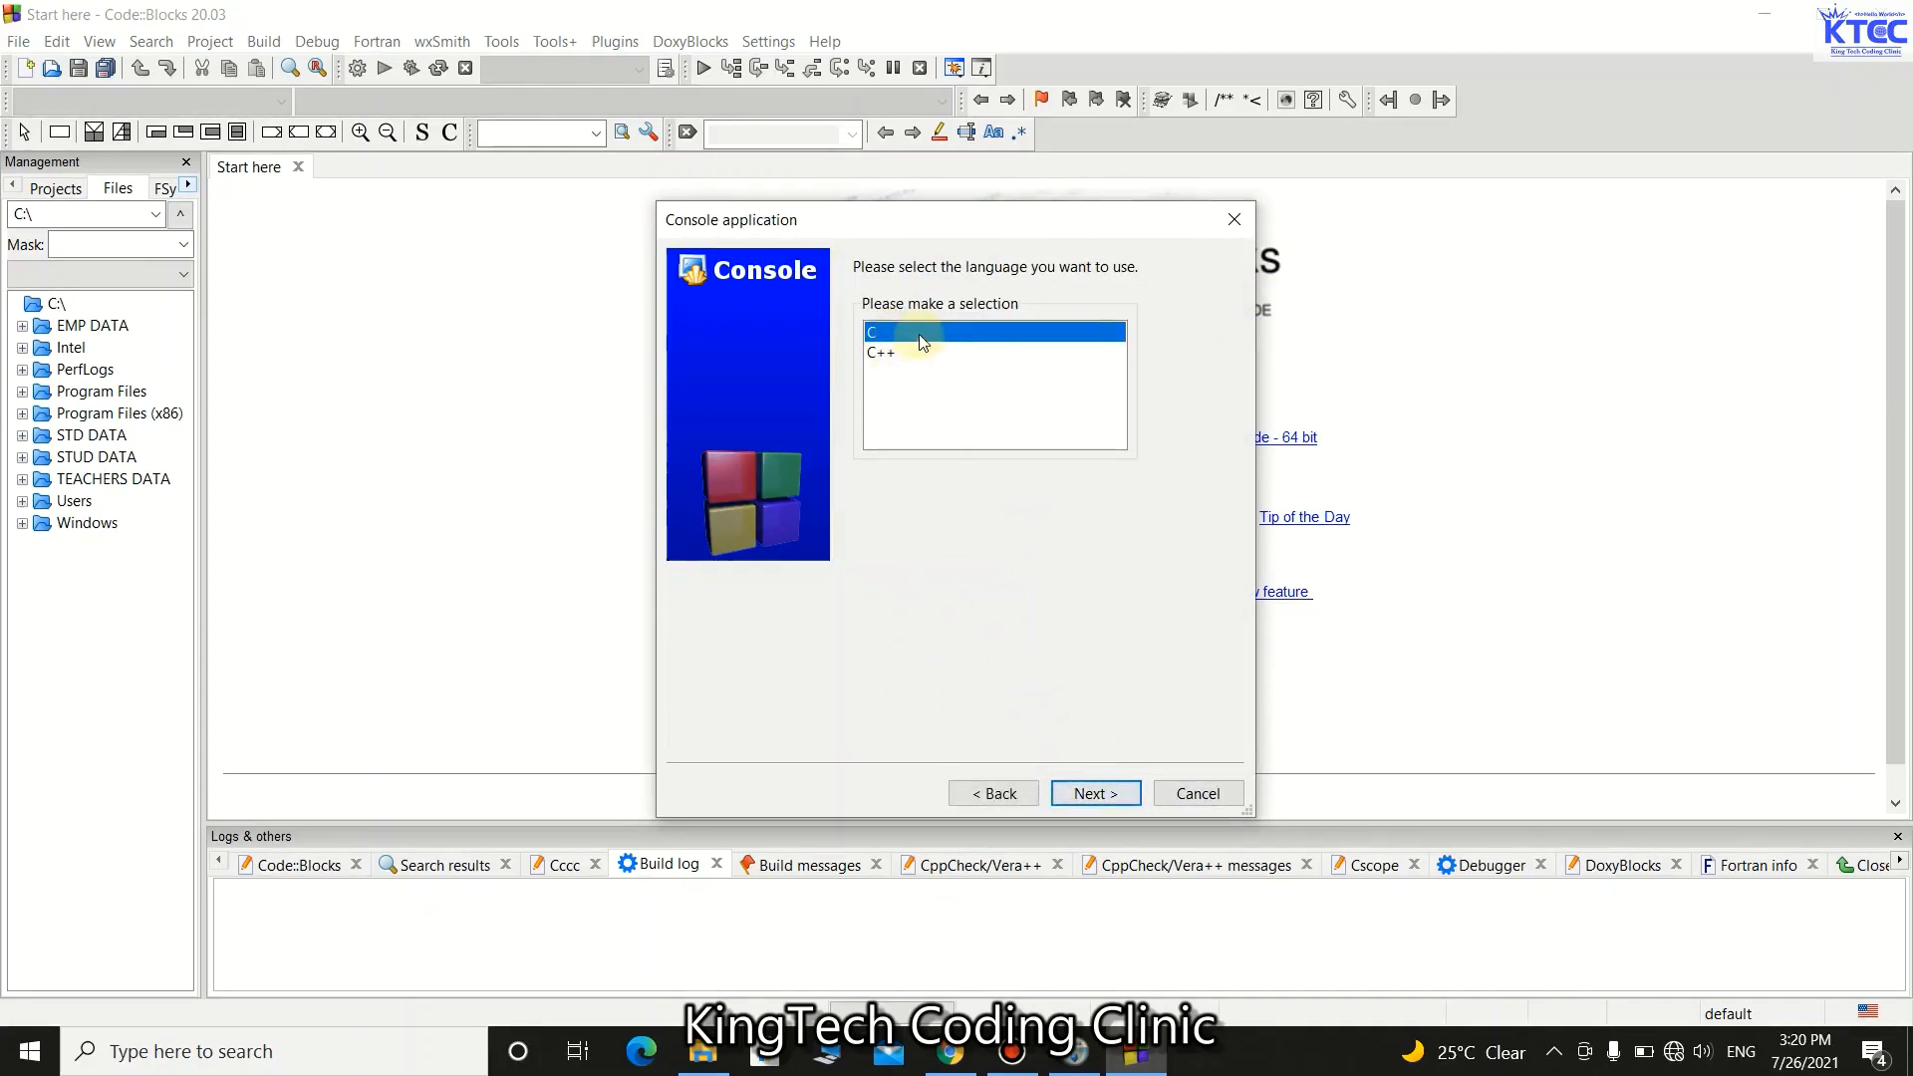
pyautogui.click(888, 355)
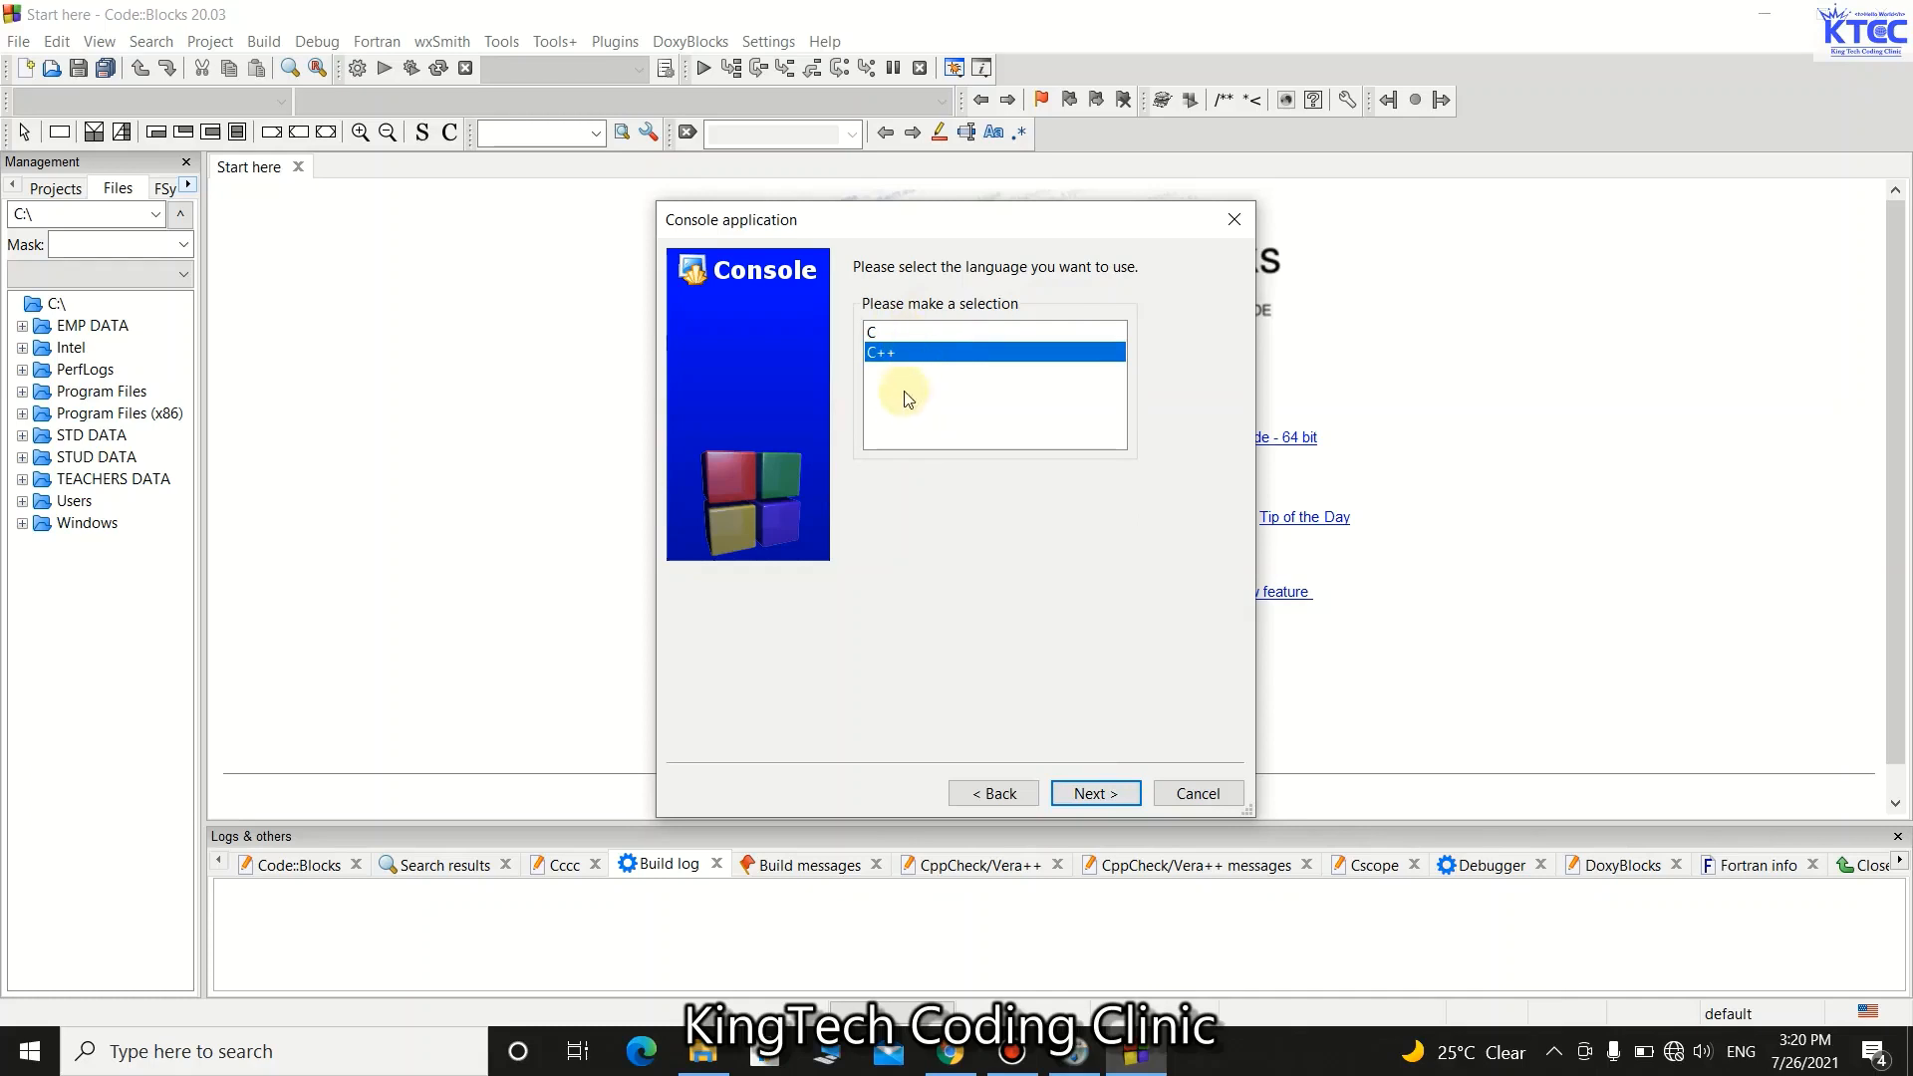
pyautogui.click(888, 332)
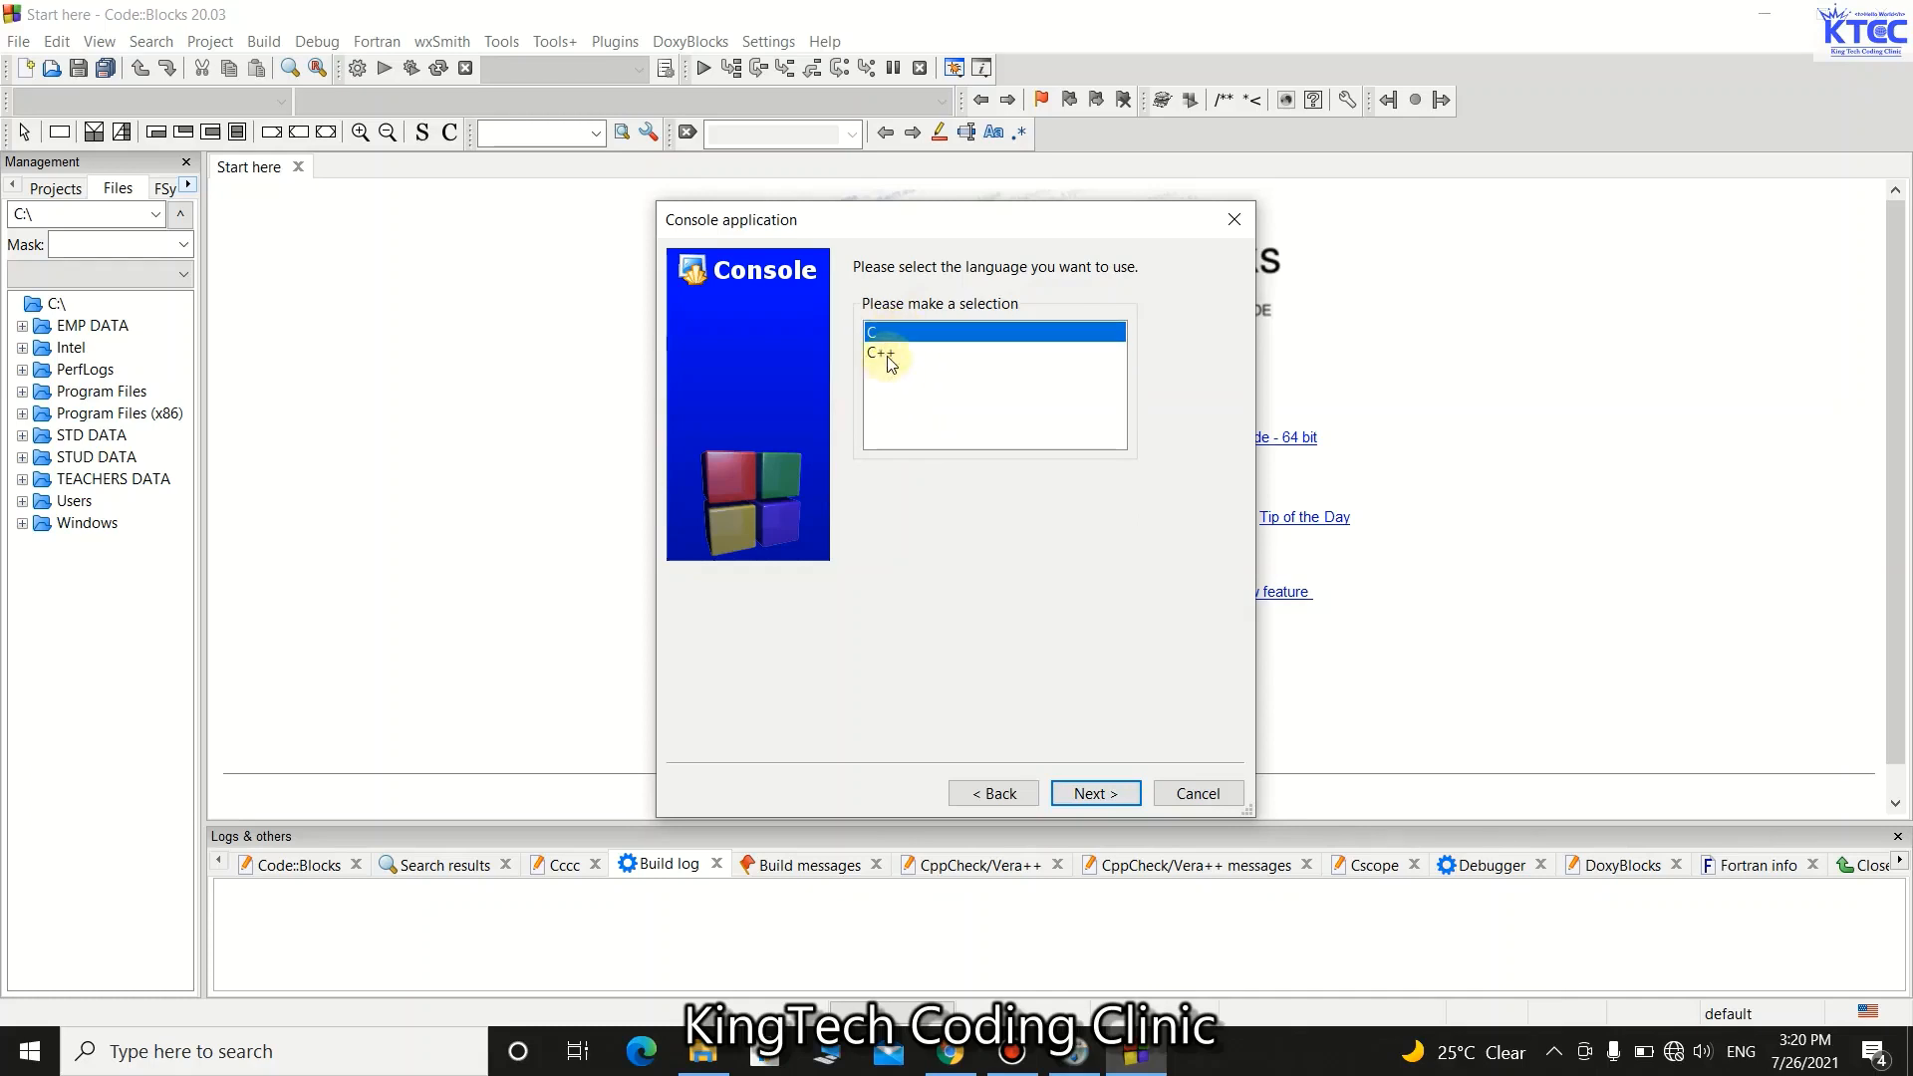
pyautogui.click(890, 359)
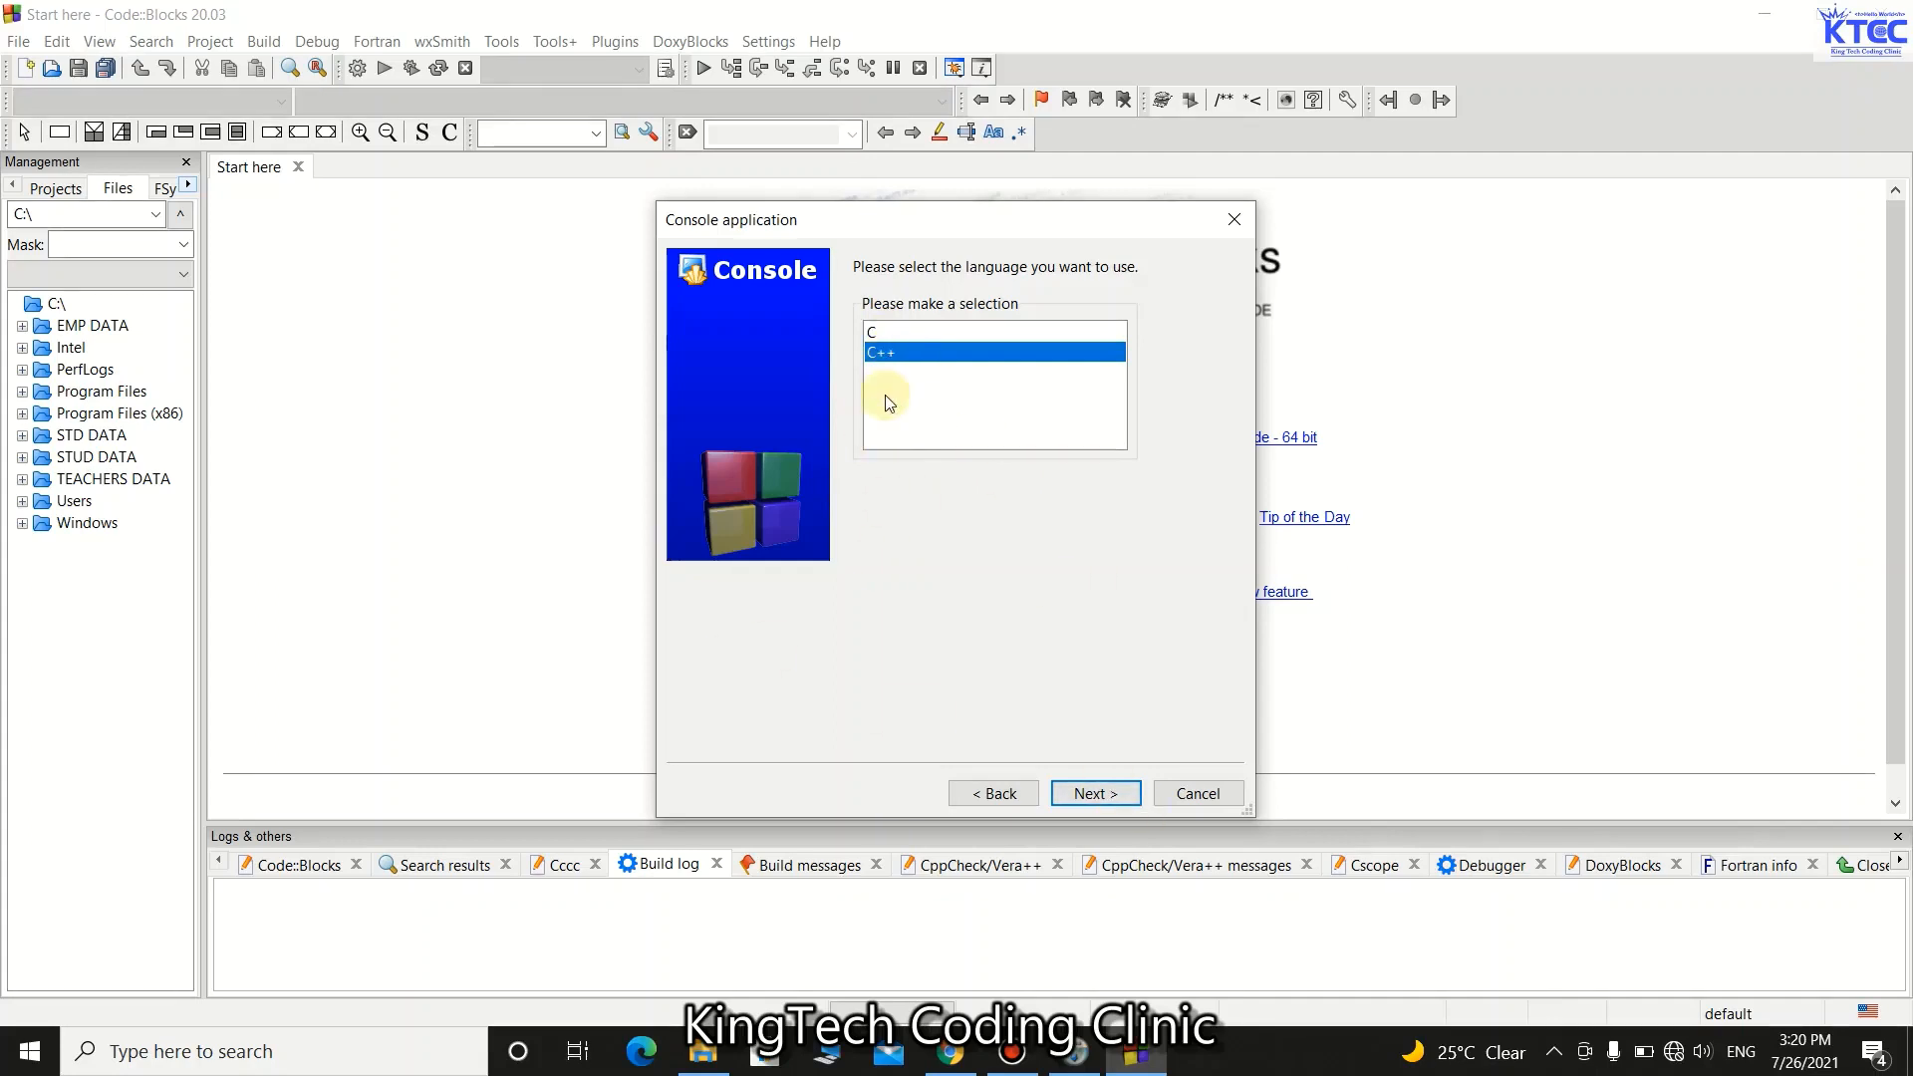
pyautogui.click(1095, 793)
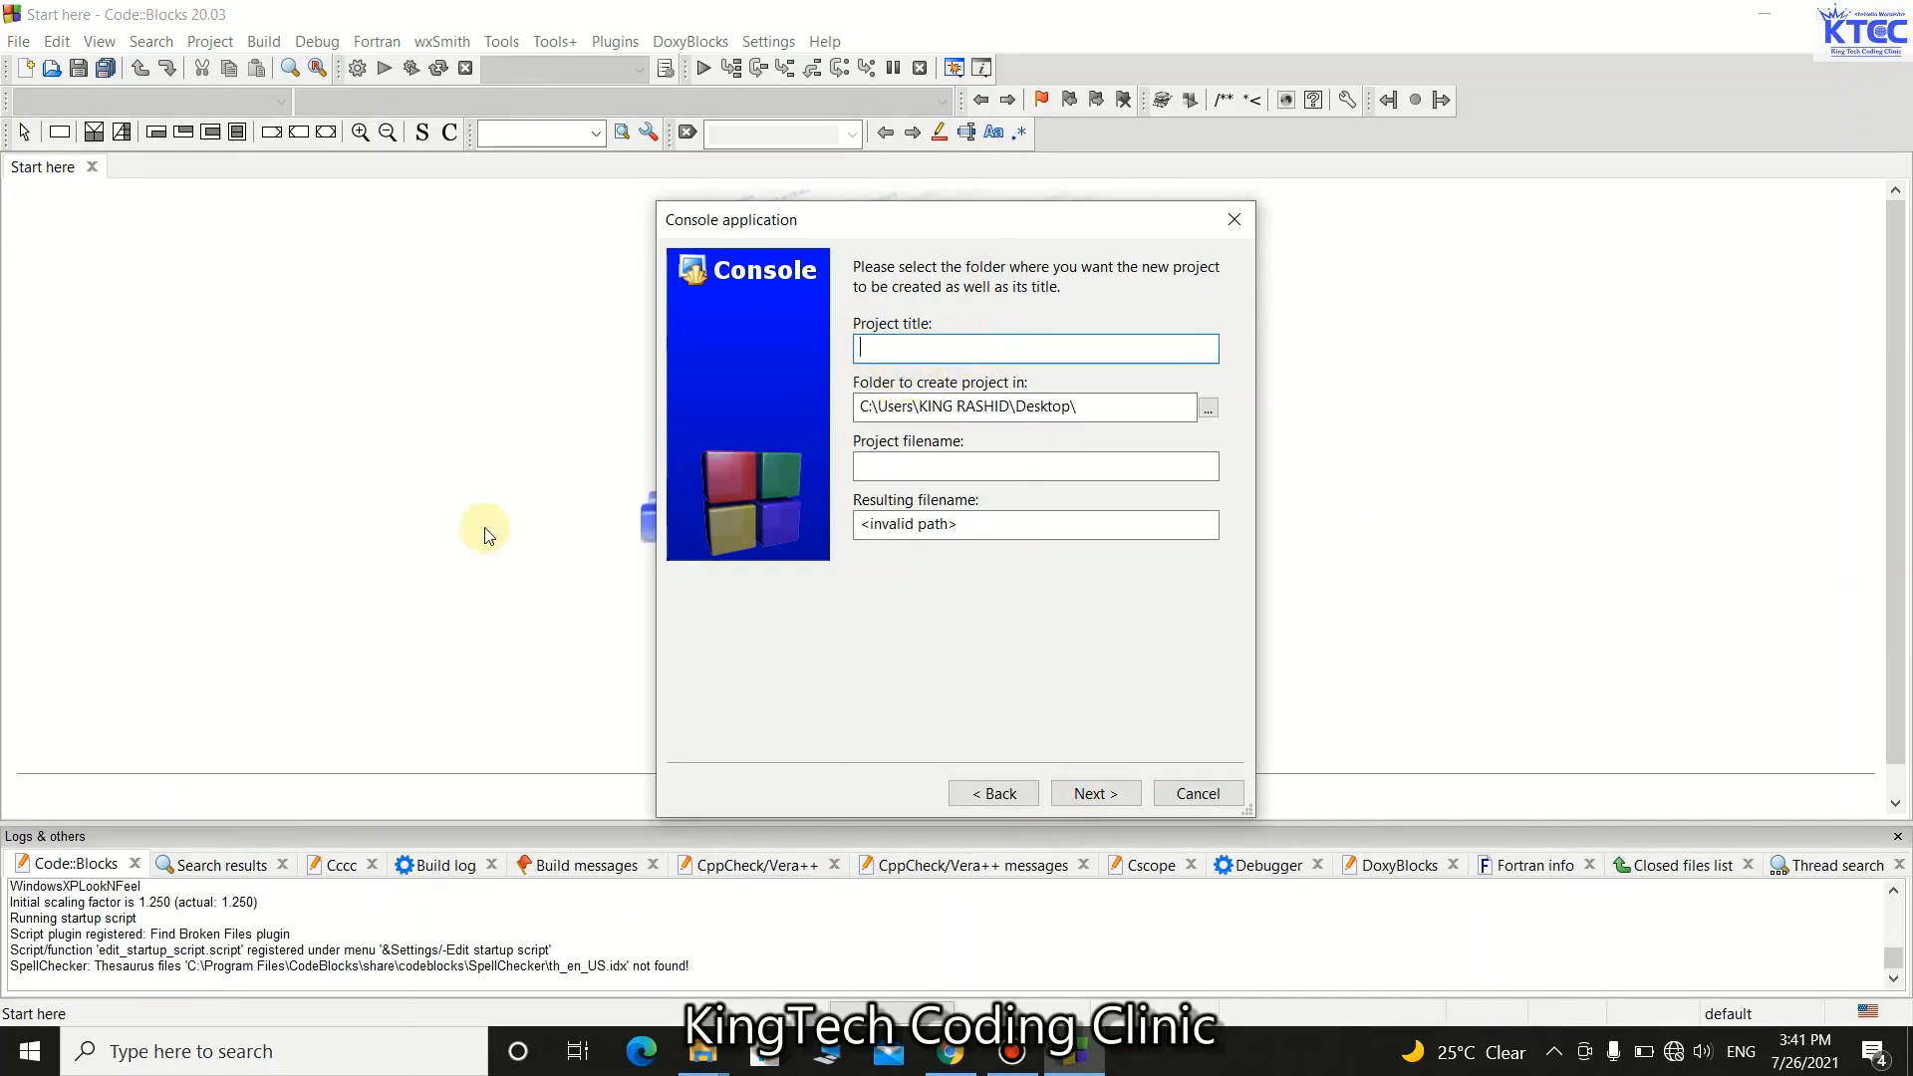
# Title the project KTCC, keep the Desktop folder, and create it with the GNU GCC Compiler and both Debug and Release configurations.
pyautogui.write('KTCC')
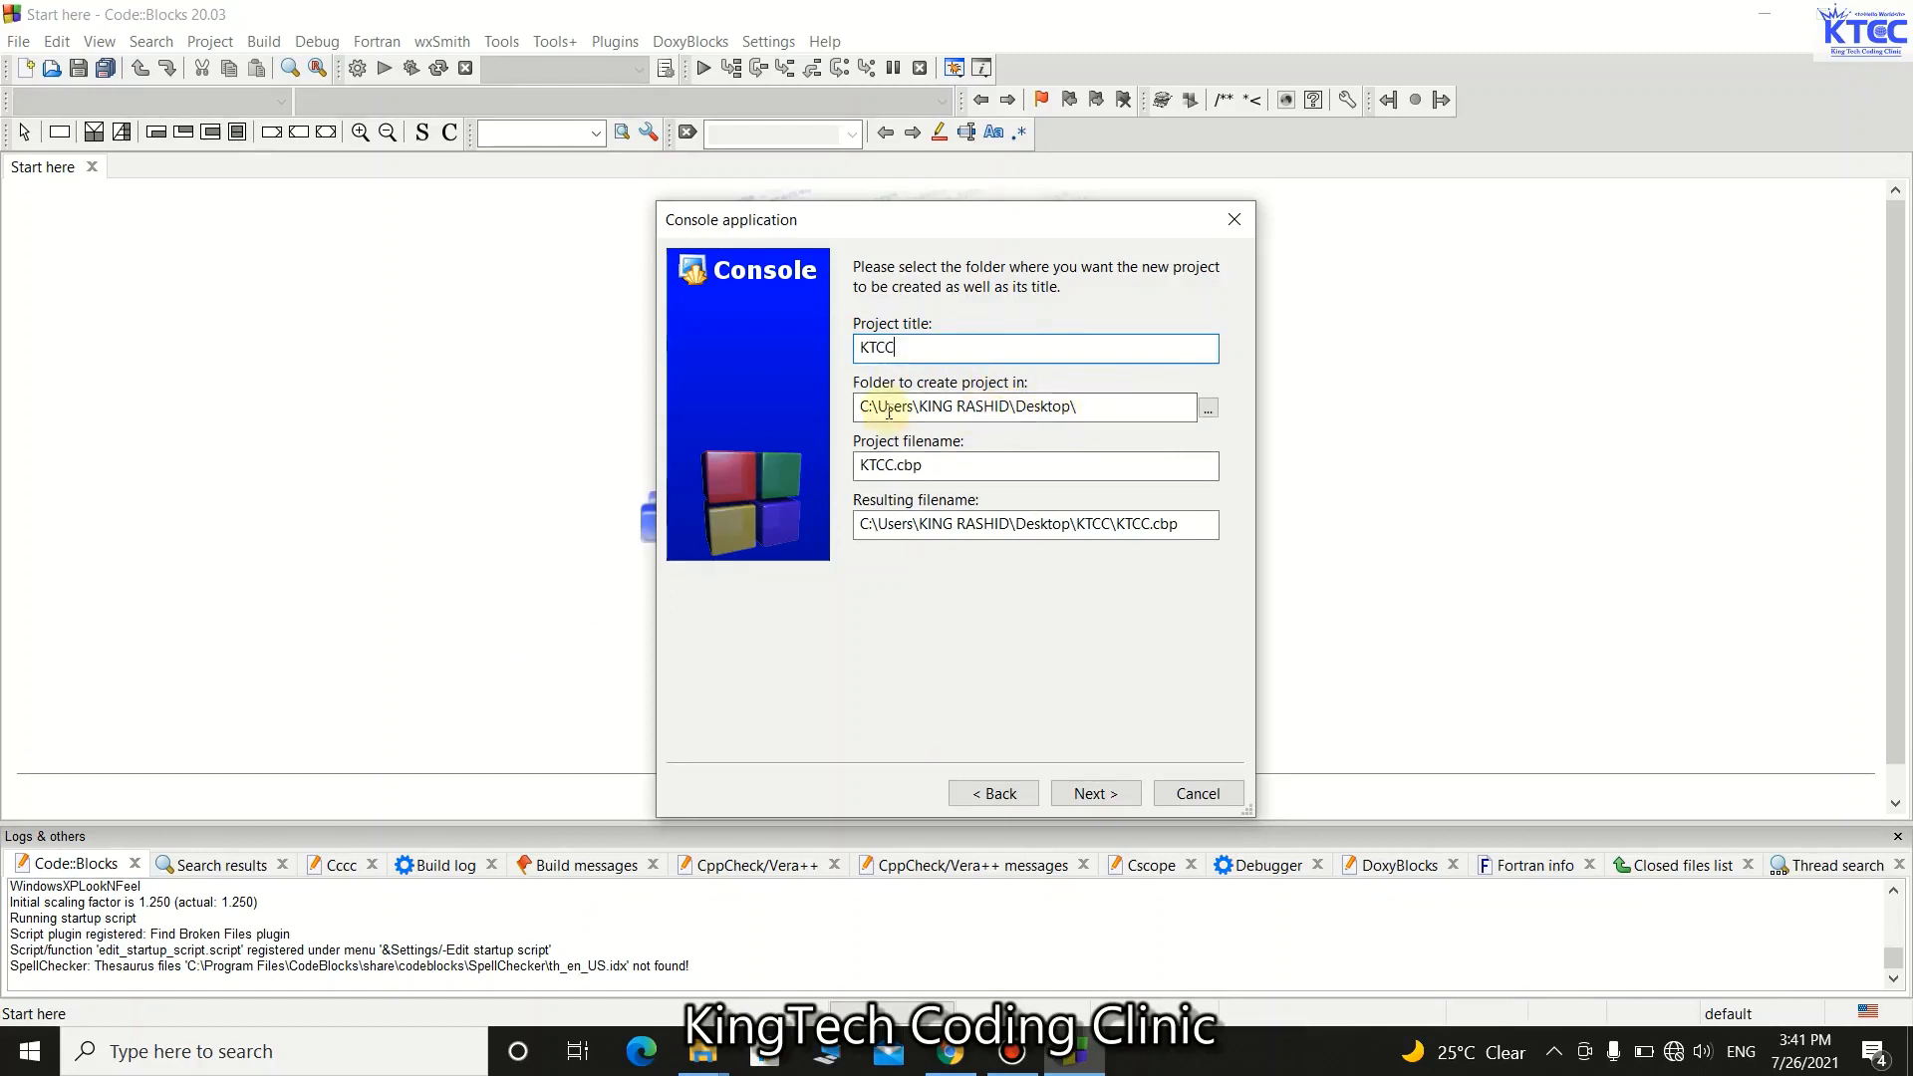
pyautogui.click(1104, 779)
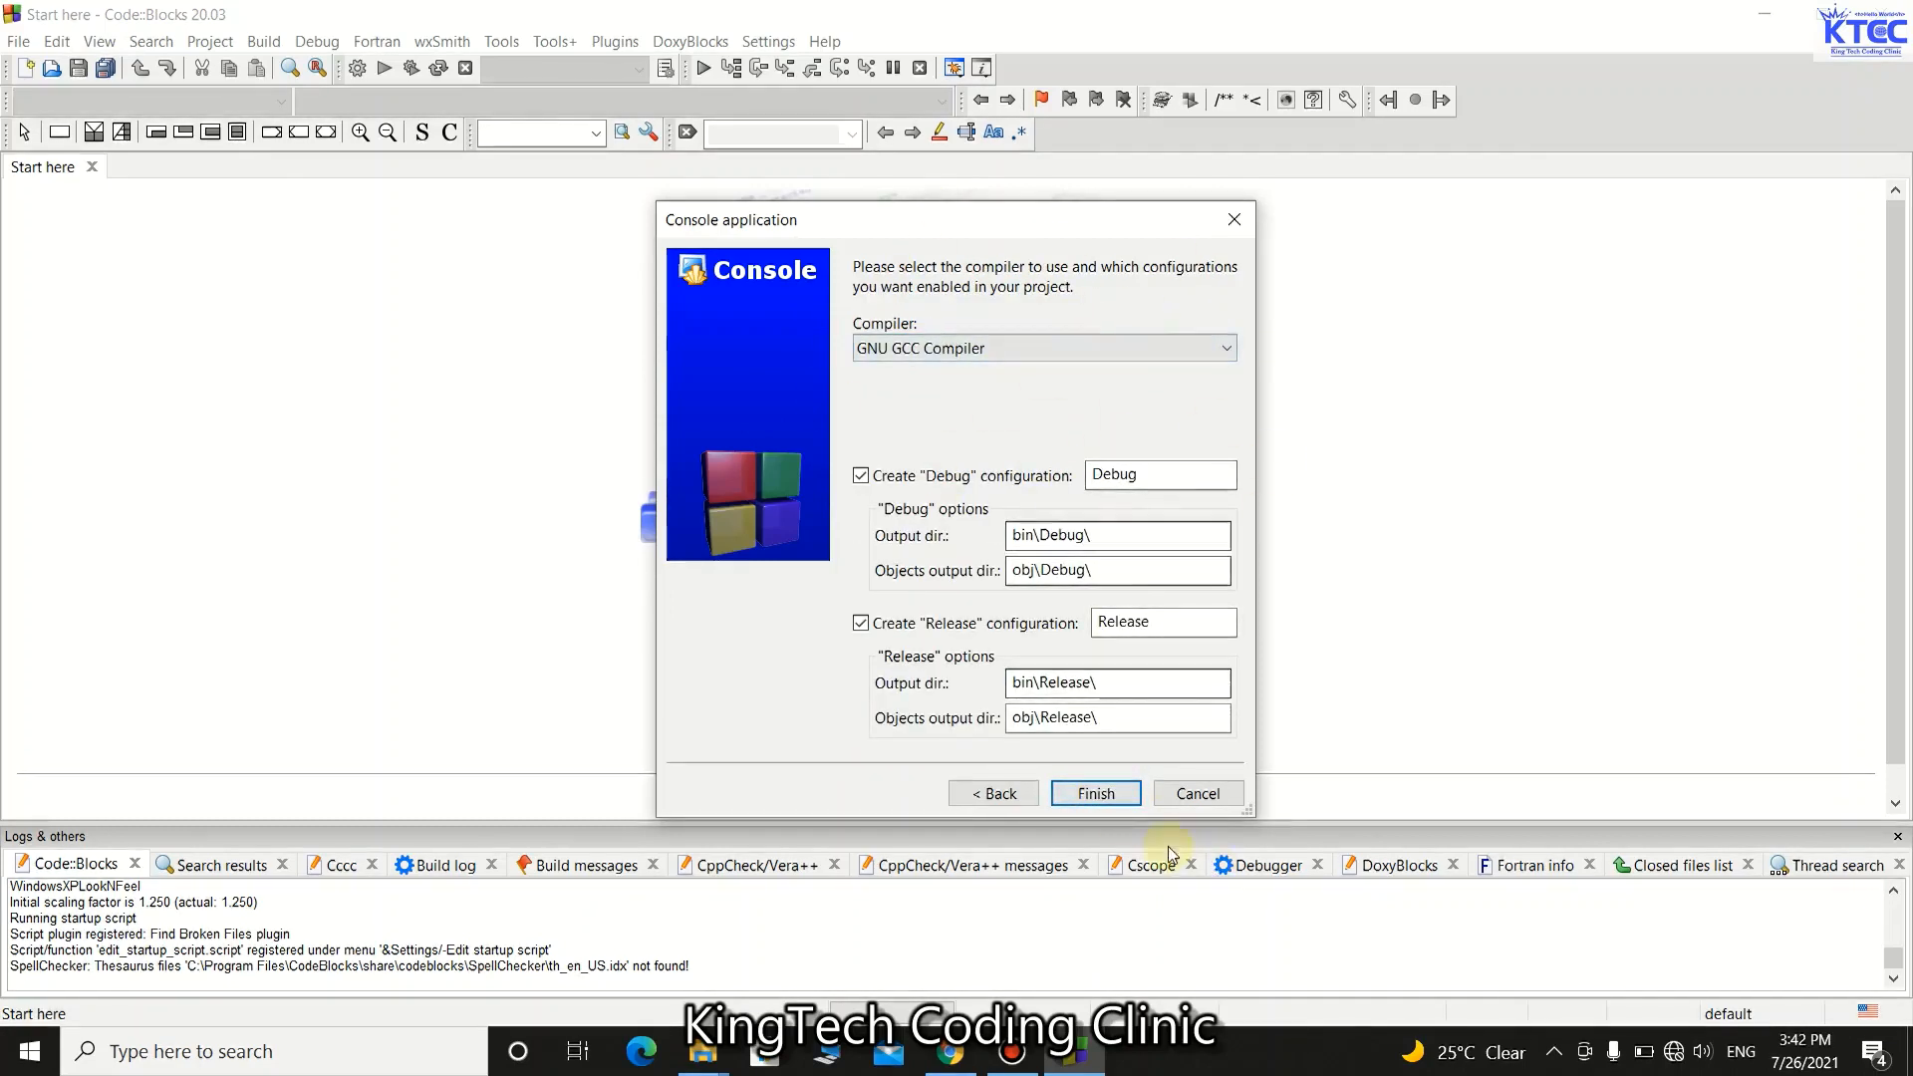
pyautogui.click(1116, 797)
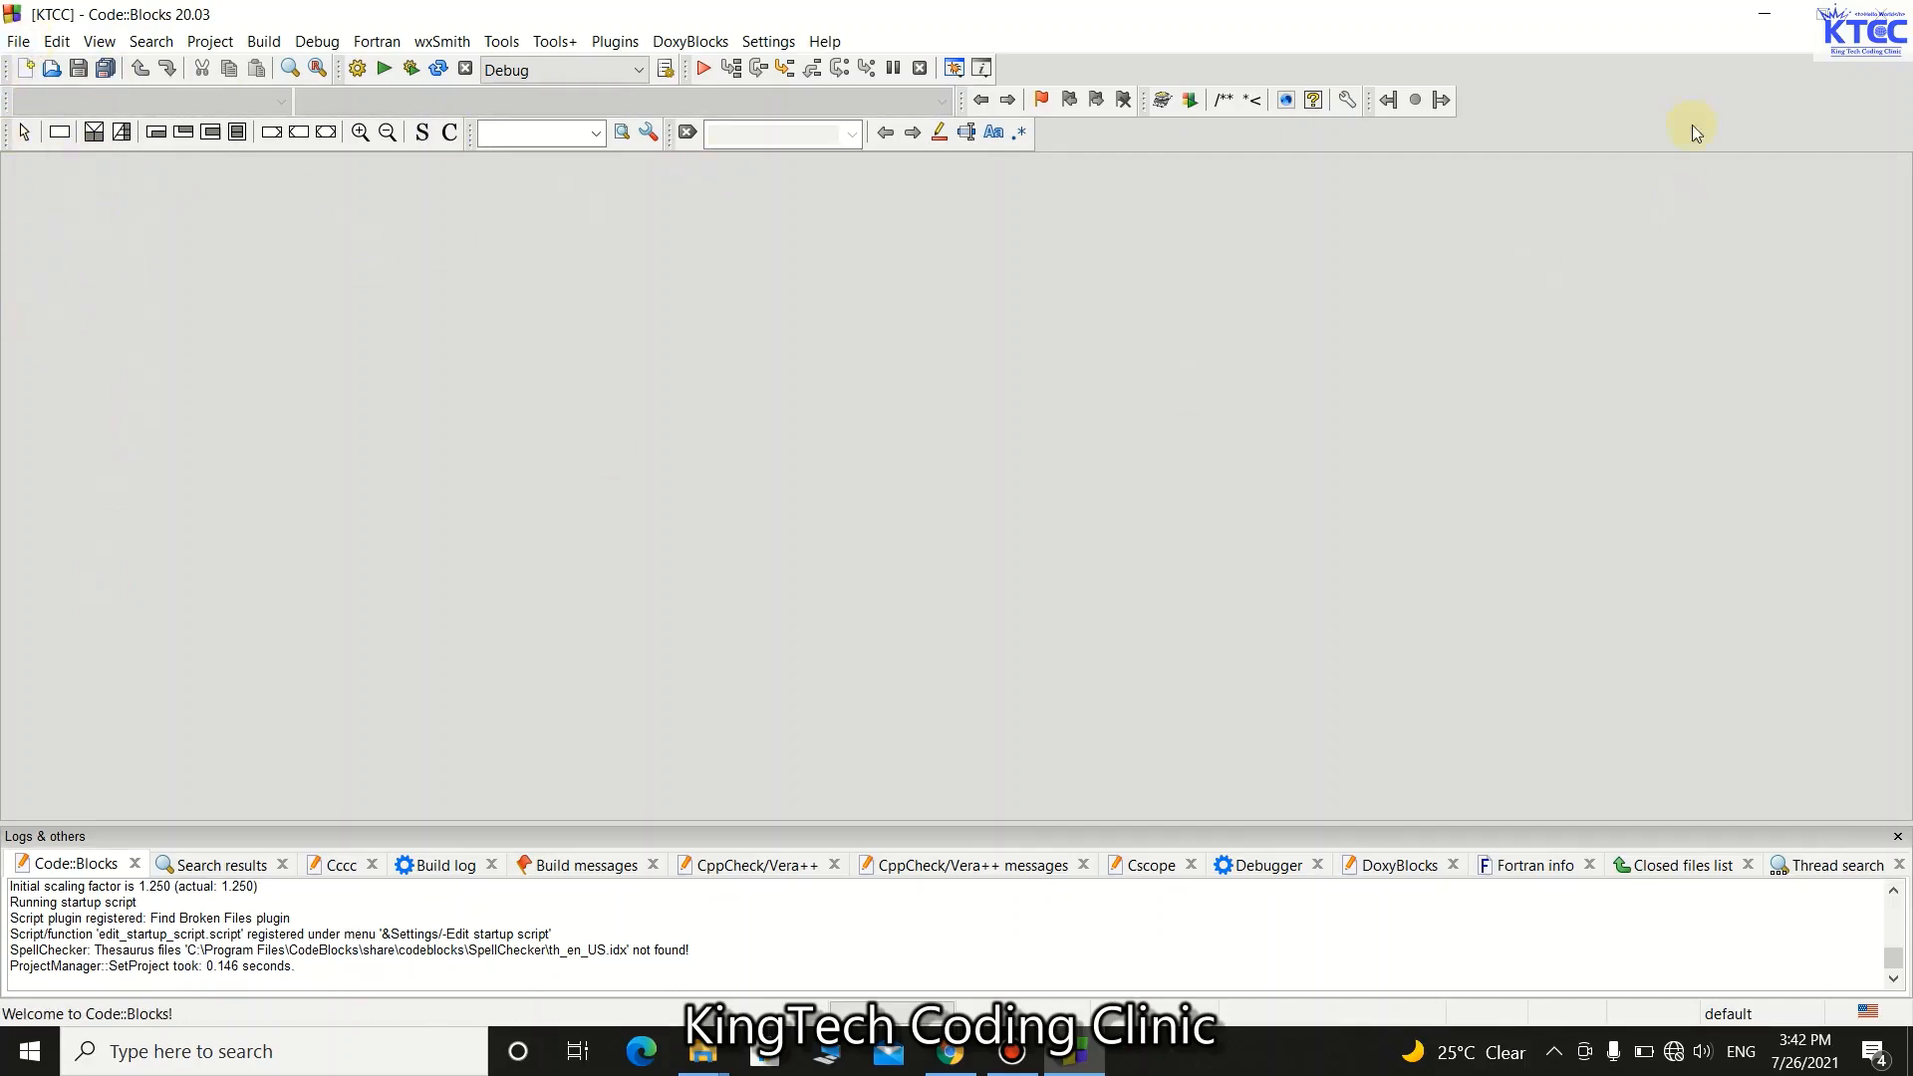
# Examine the files in the new KTCC project folder on the desktop, then close the folder.
pyautogui.click(1764, 14)
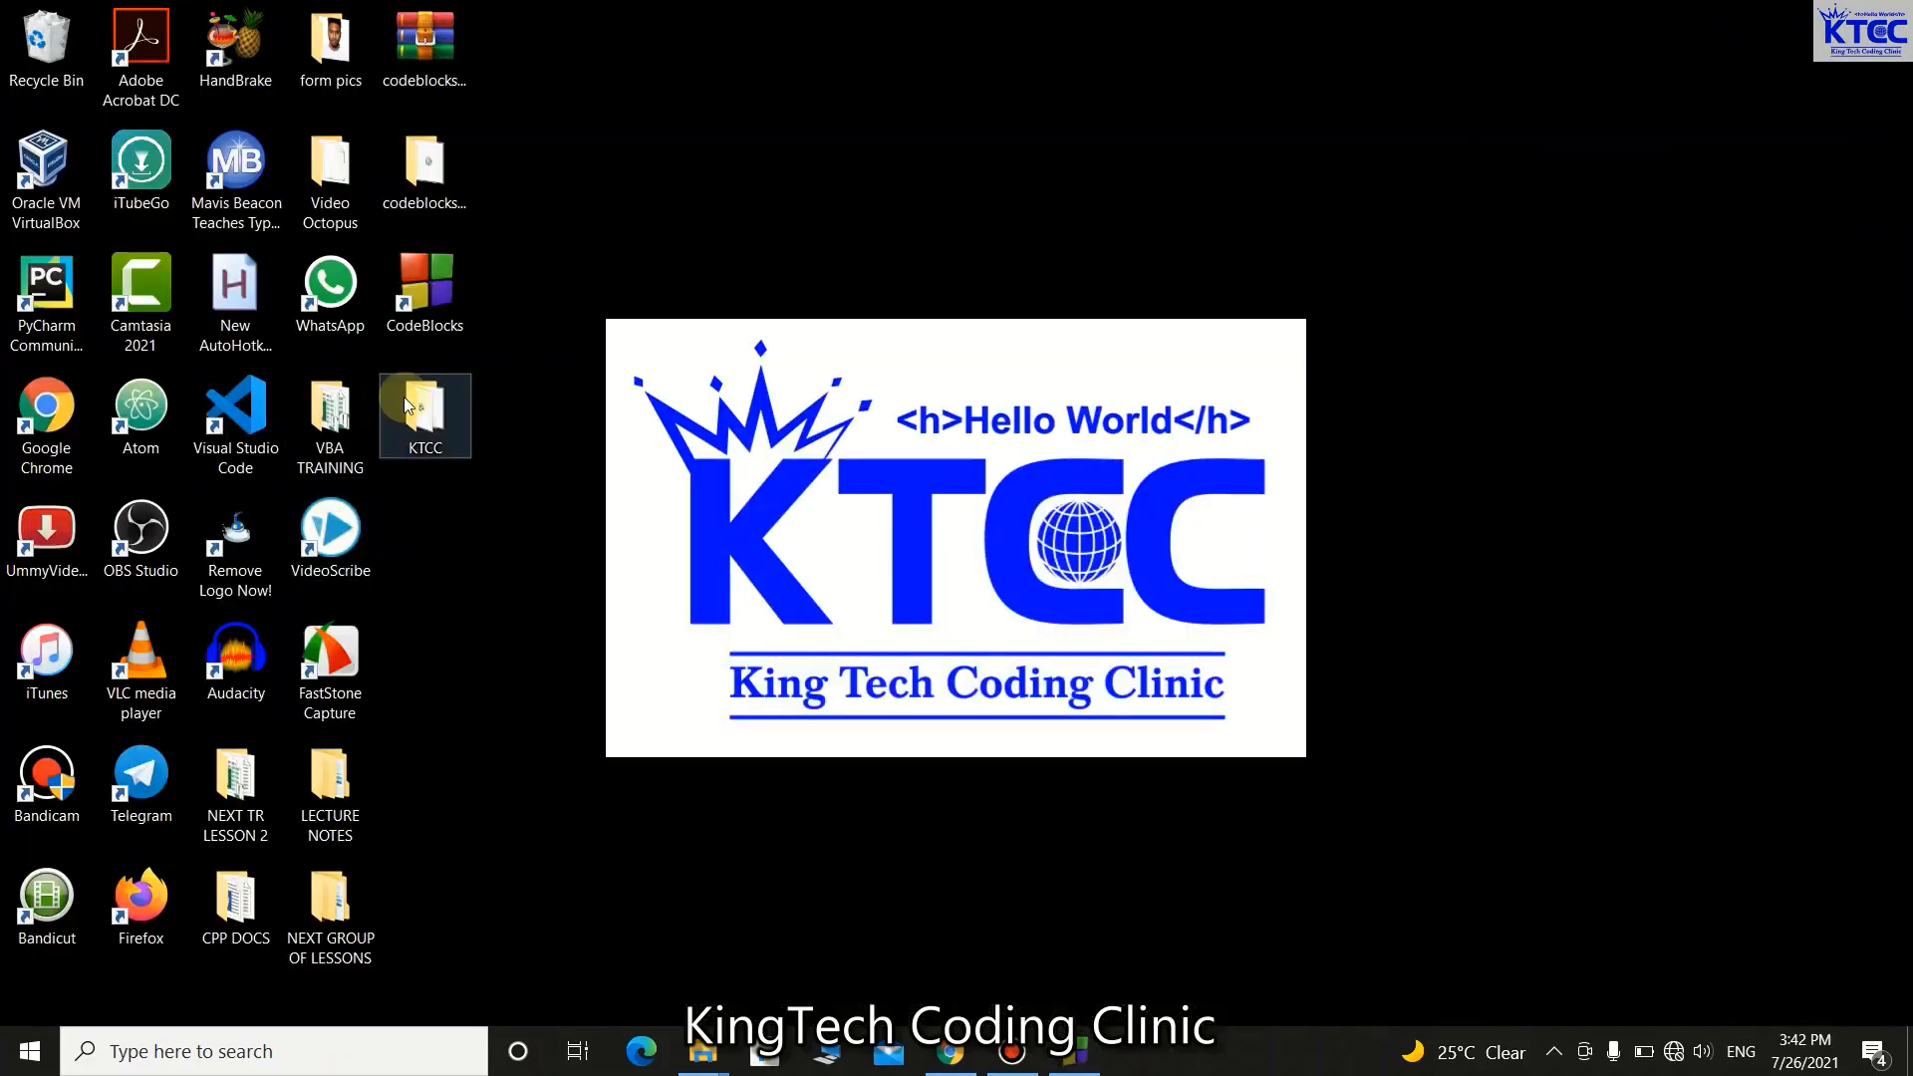
pyautogui.doubleClick(421, 398)
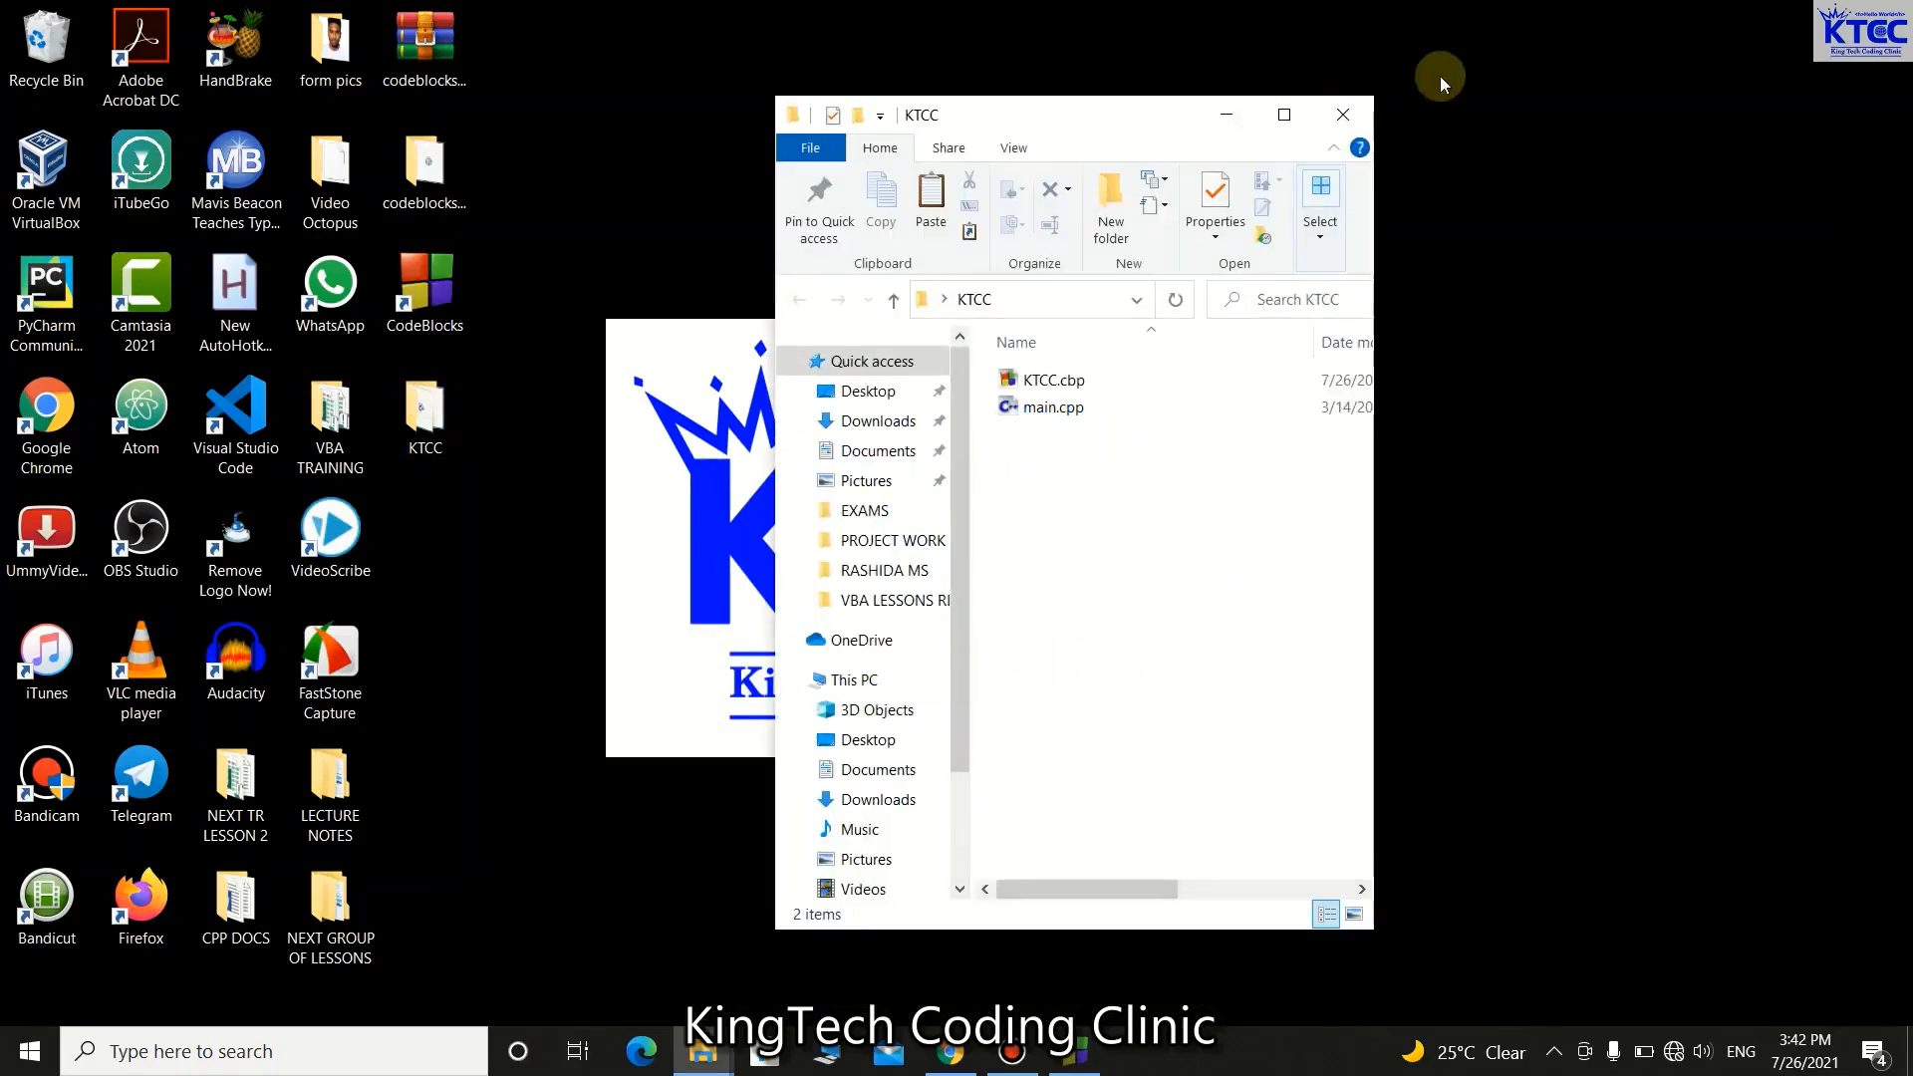
pyautogui.click(1357, 110)
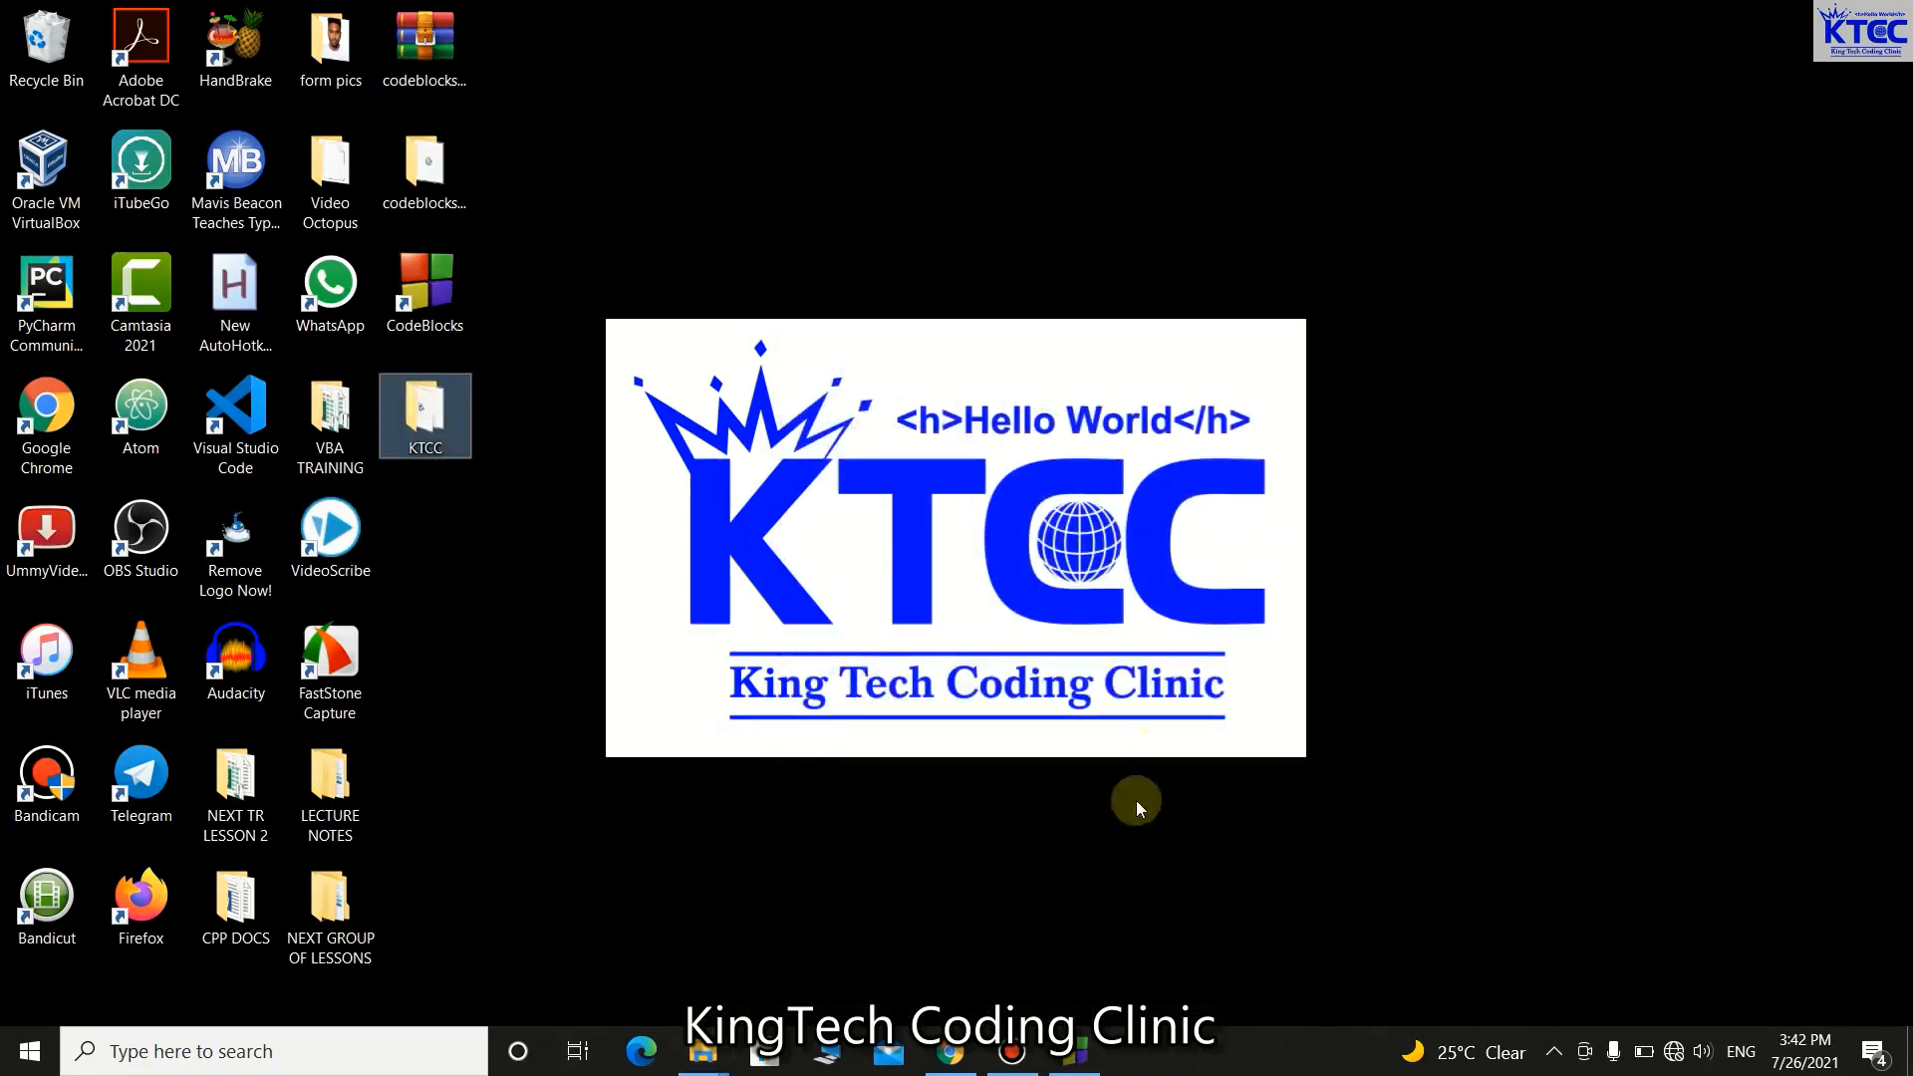
# Return to Code::Blocks and open main.cpp from the KTCC folder on the Desktop.
pyautogui.click(1074, 1051)
pyautogui.click(18, 48)
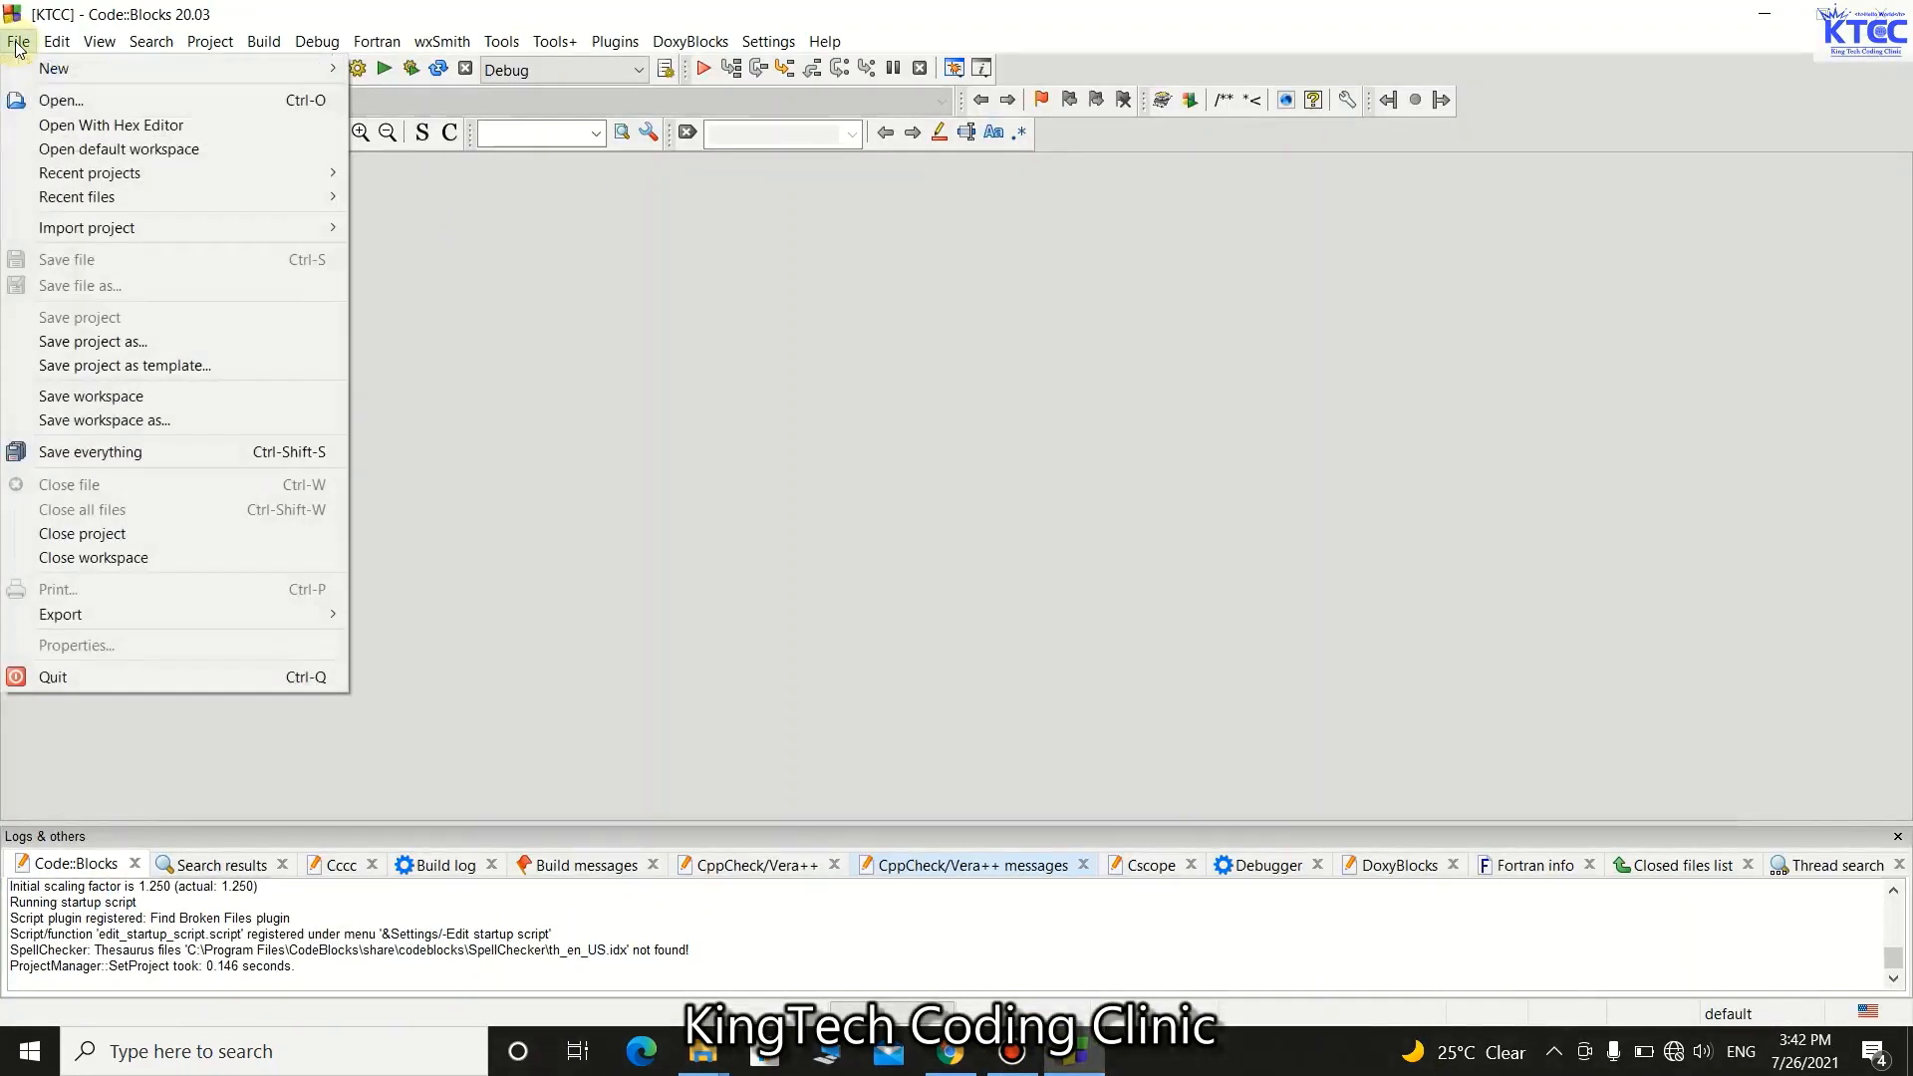
pyautogui.click(74, 107)
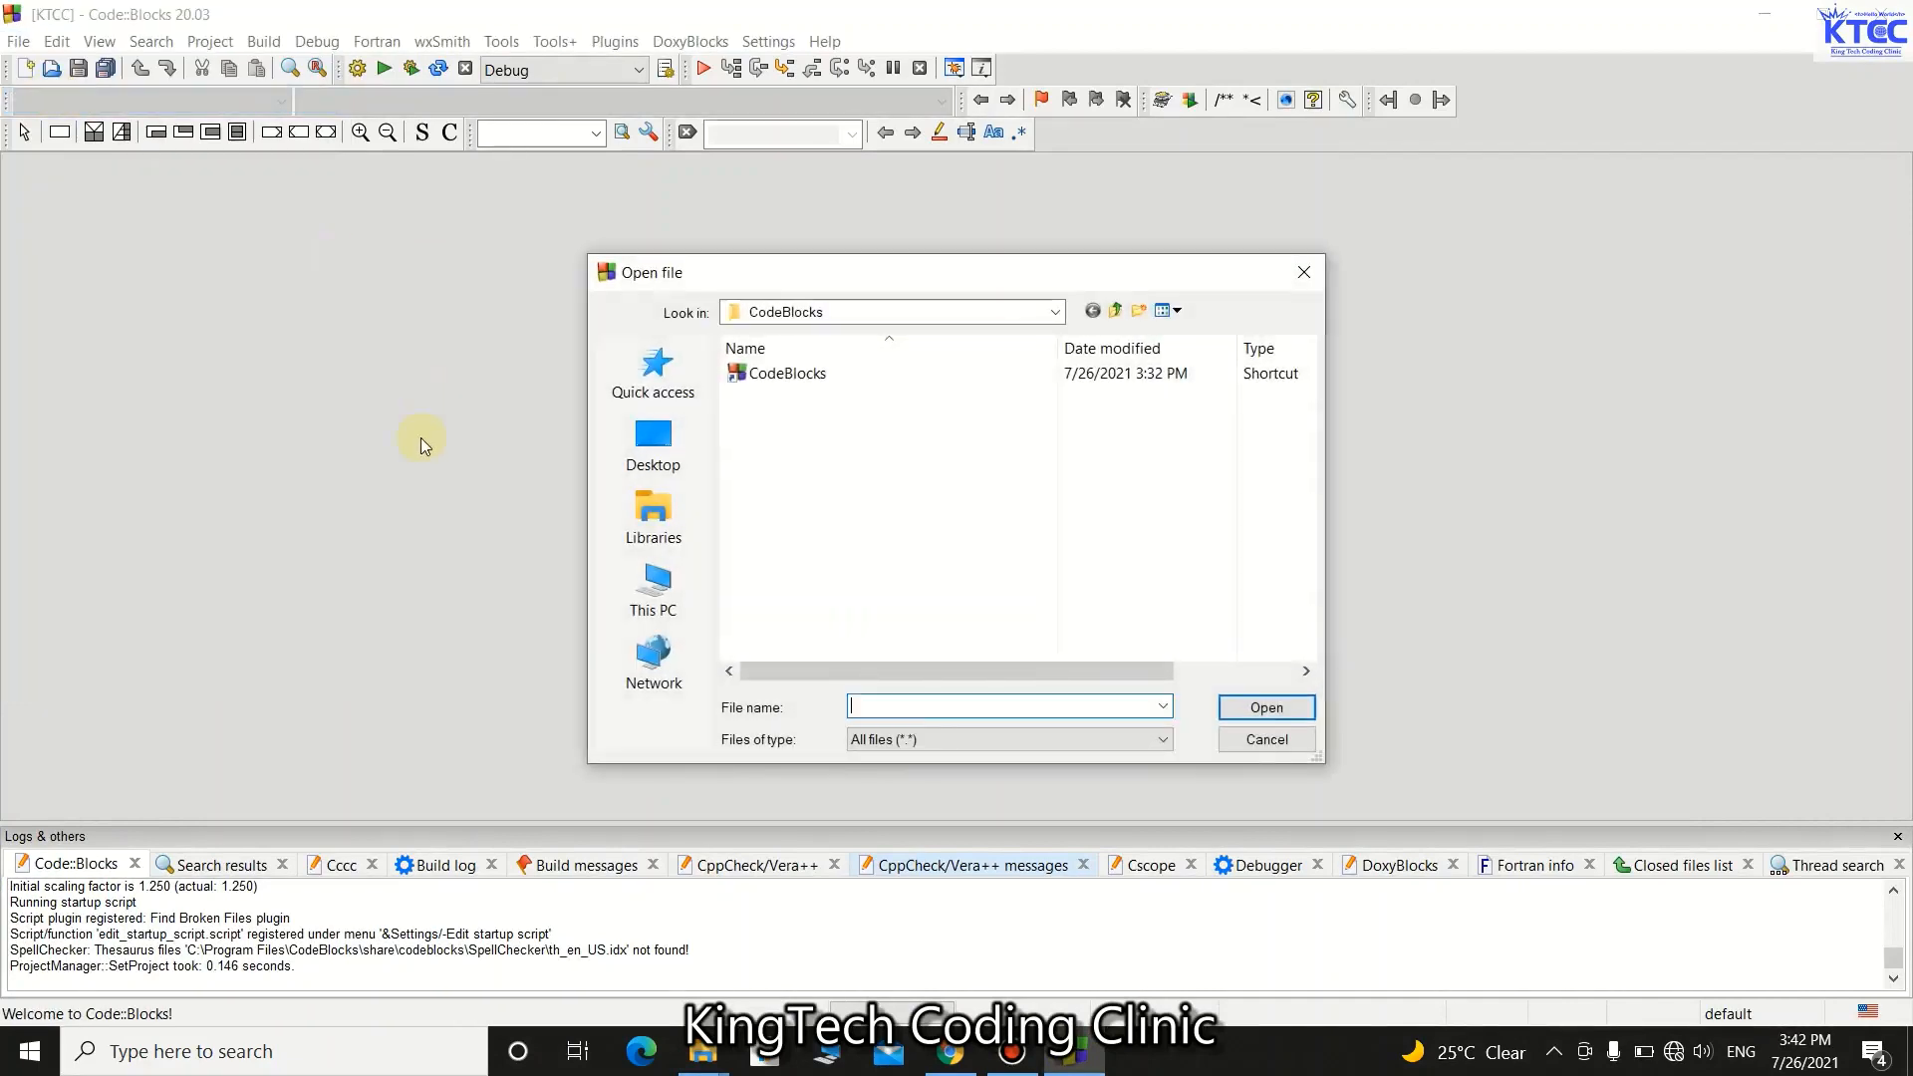
pyautogui.click(654, 441)
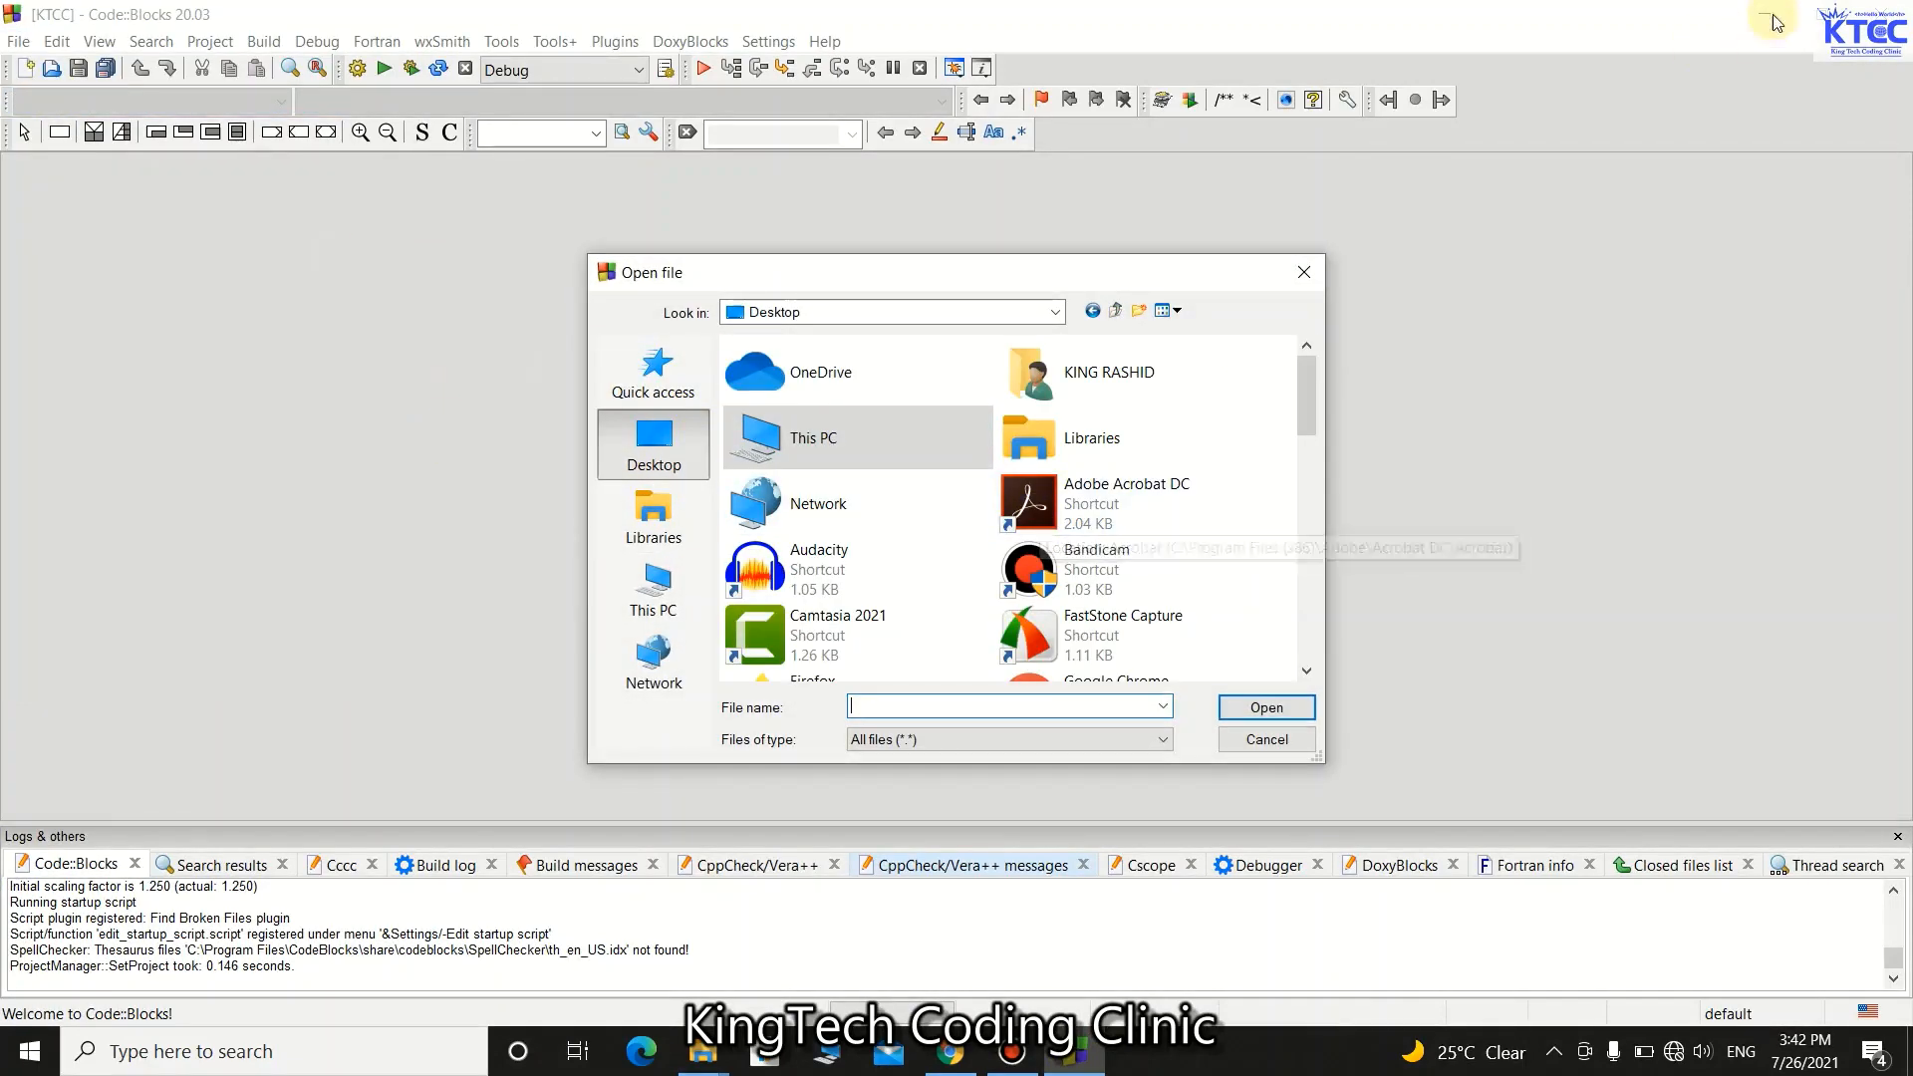
pyautogui.scroll(-3, 1104, 551)
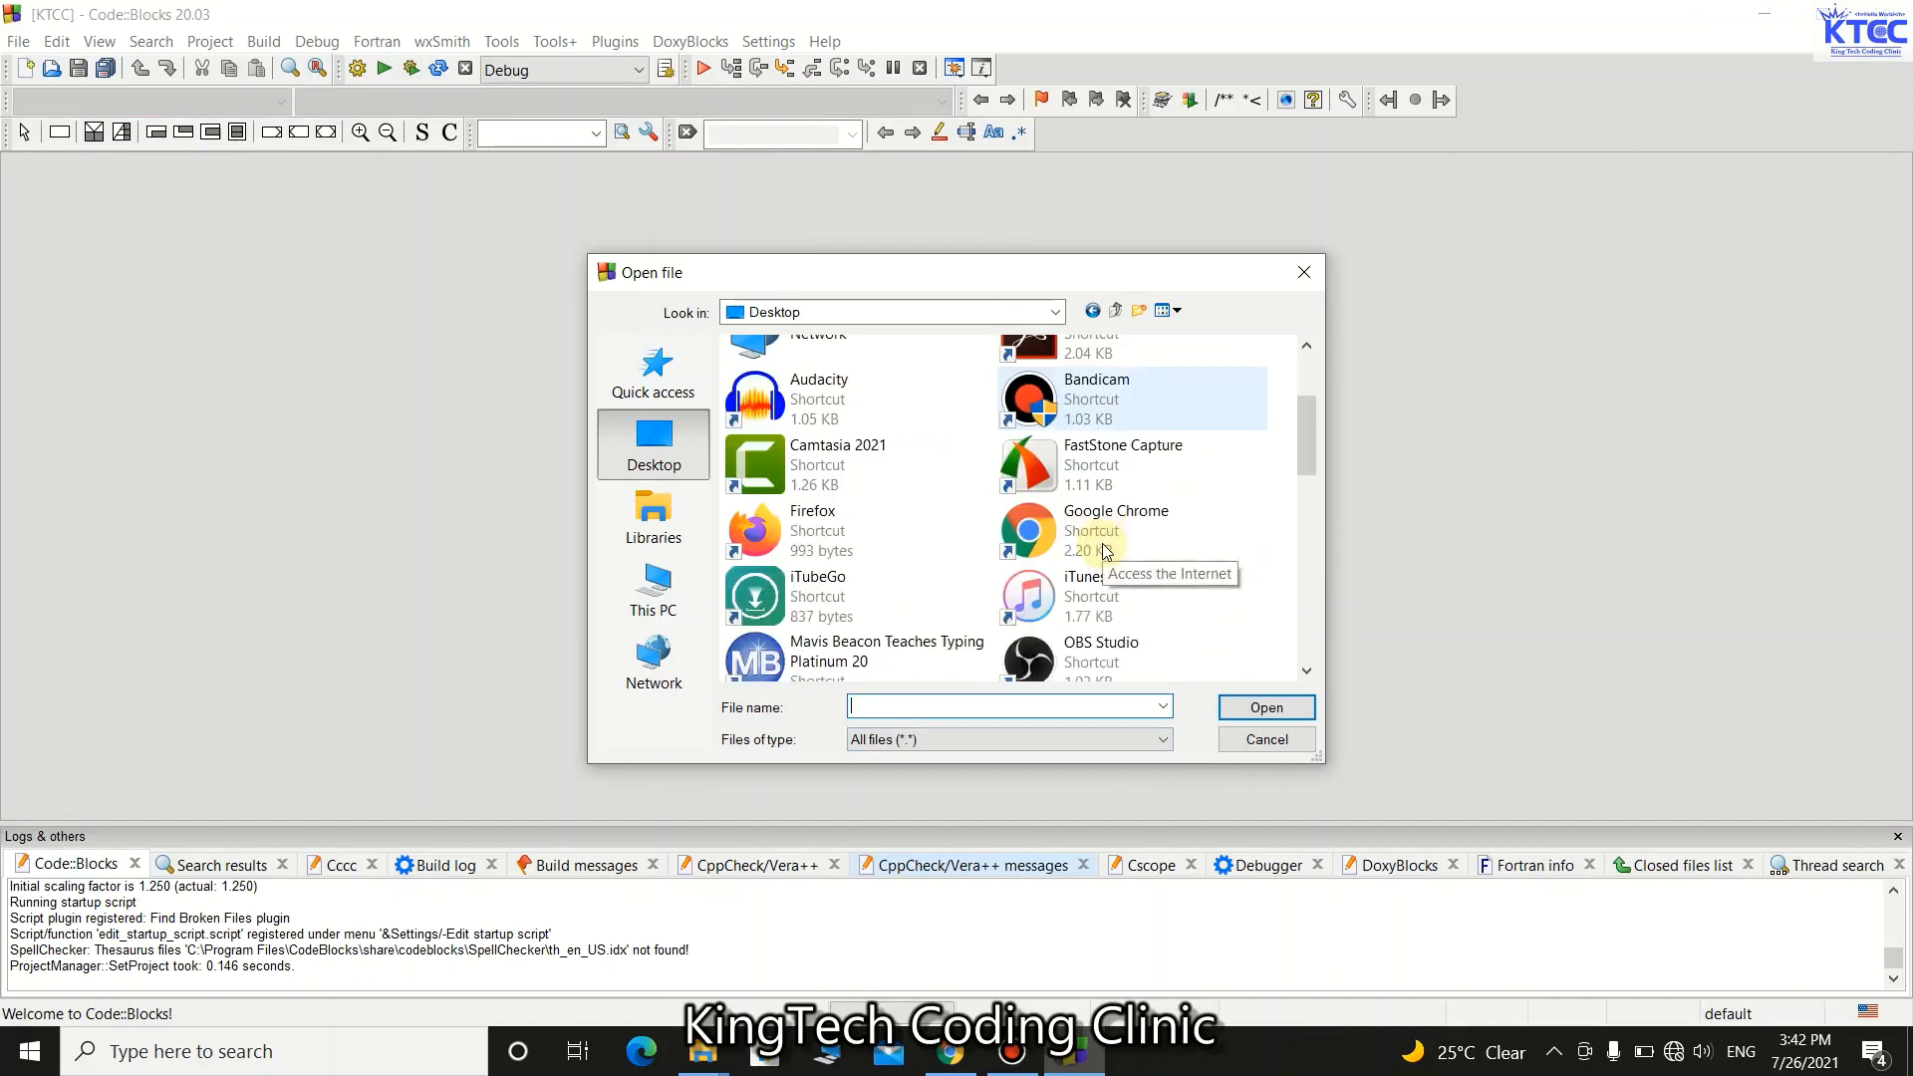
pyautogui.scroll(-3, 1104, 551)
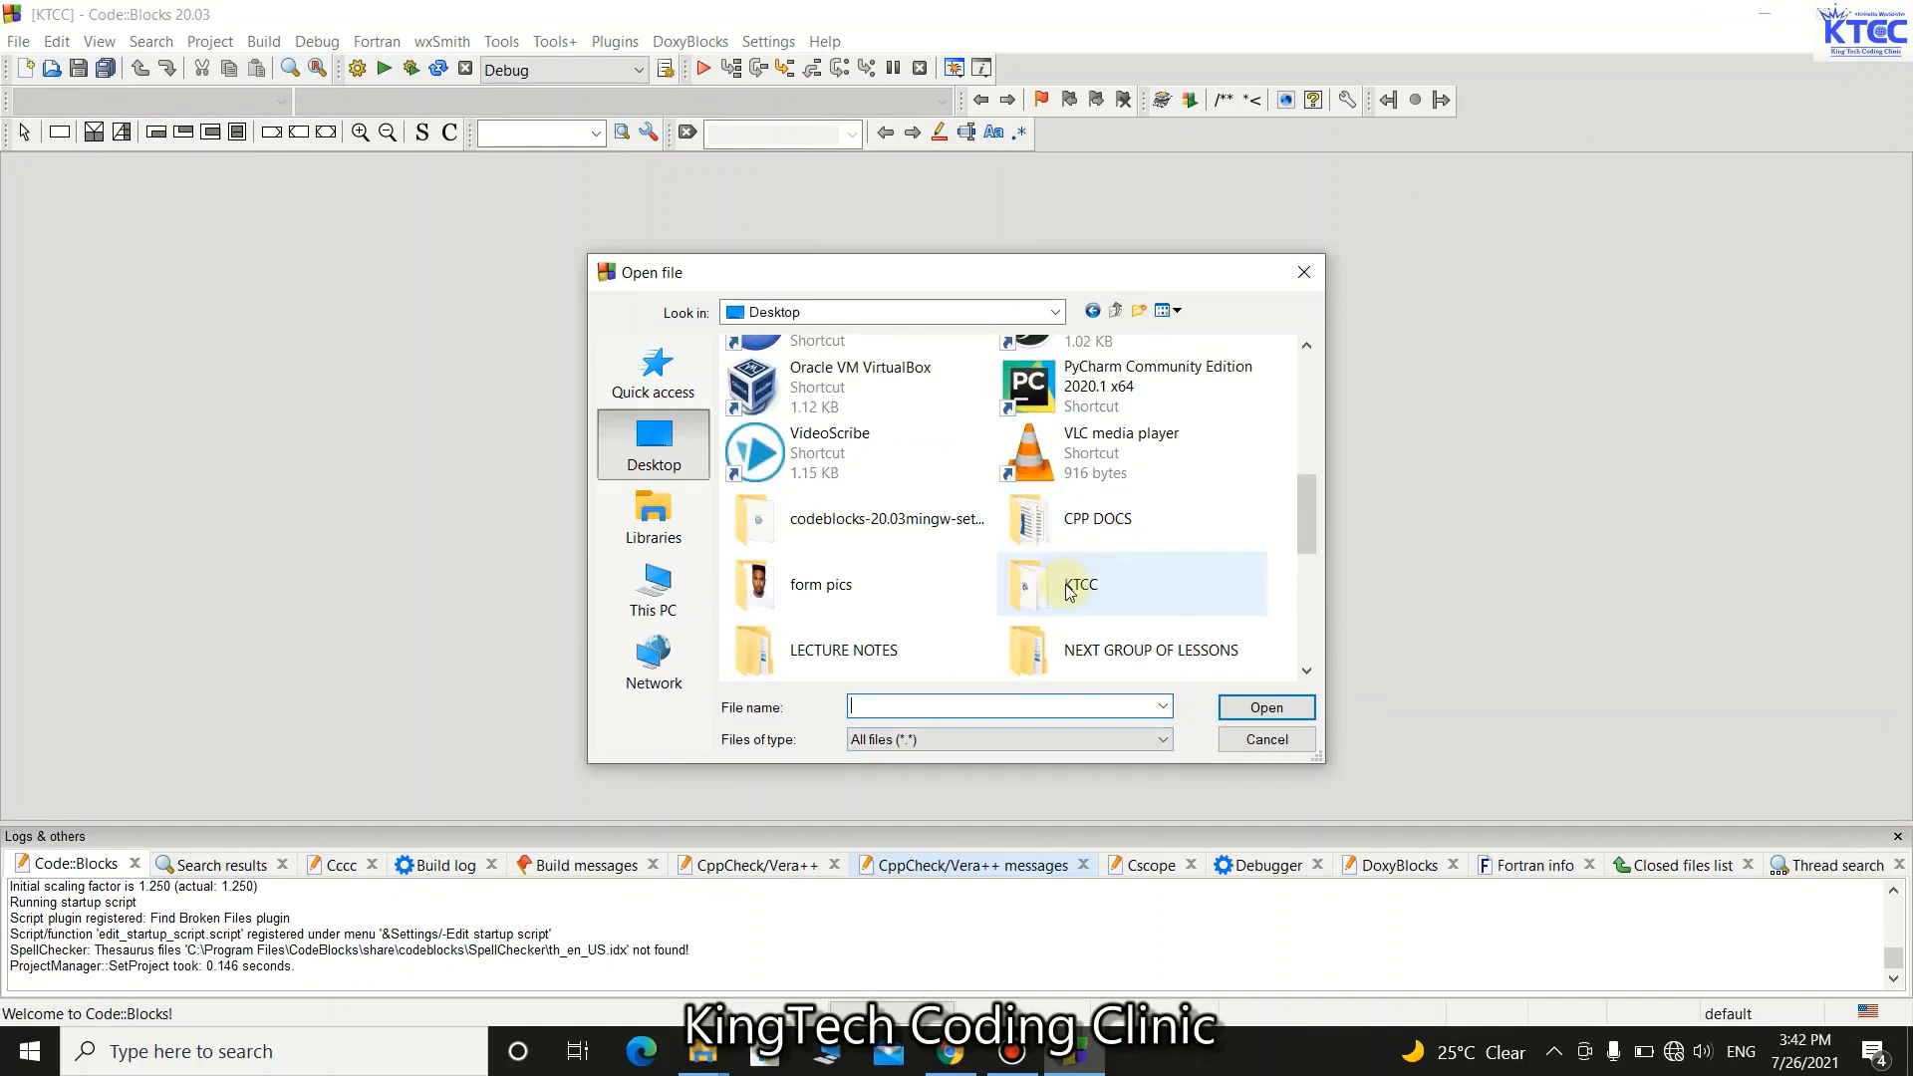
pyautogui.doubleClick(1136, 697)
pyautogui.click(797, 404)
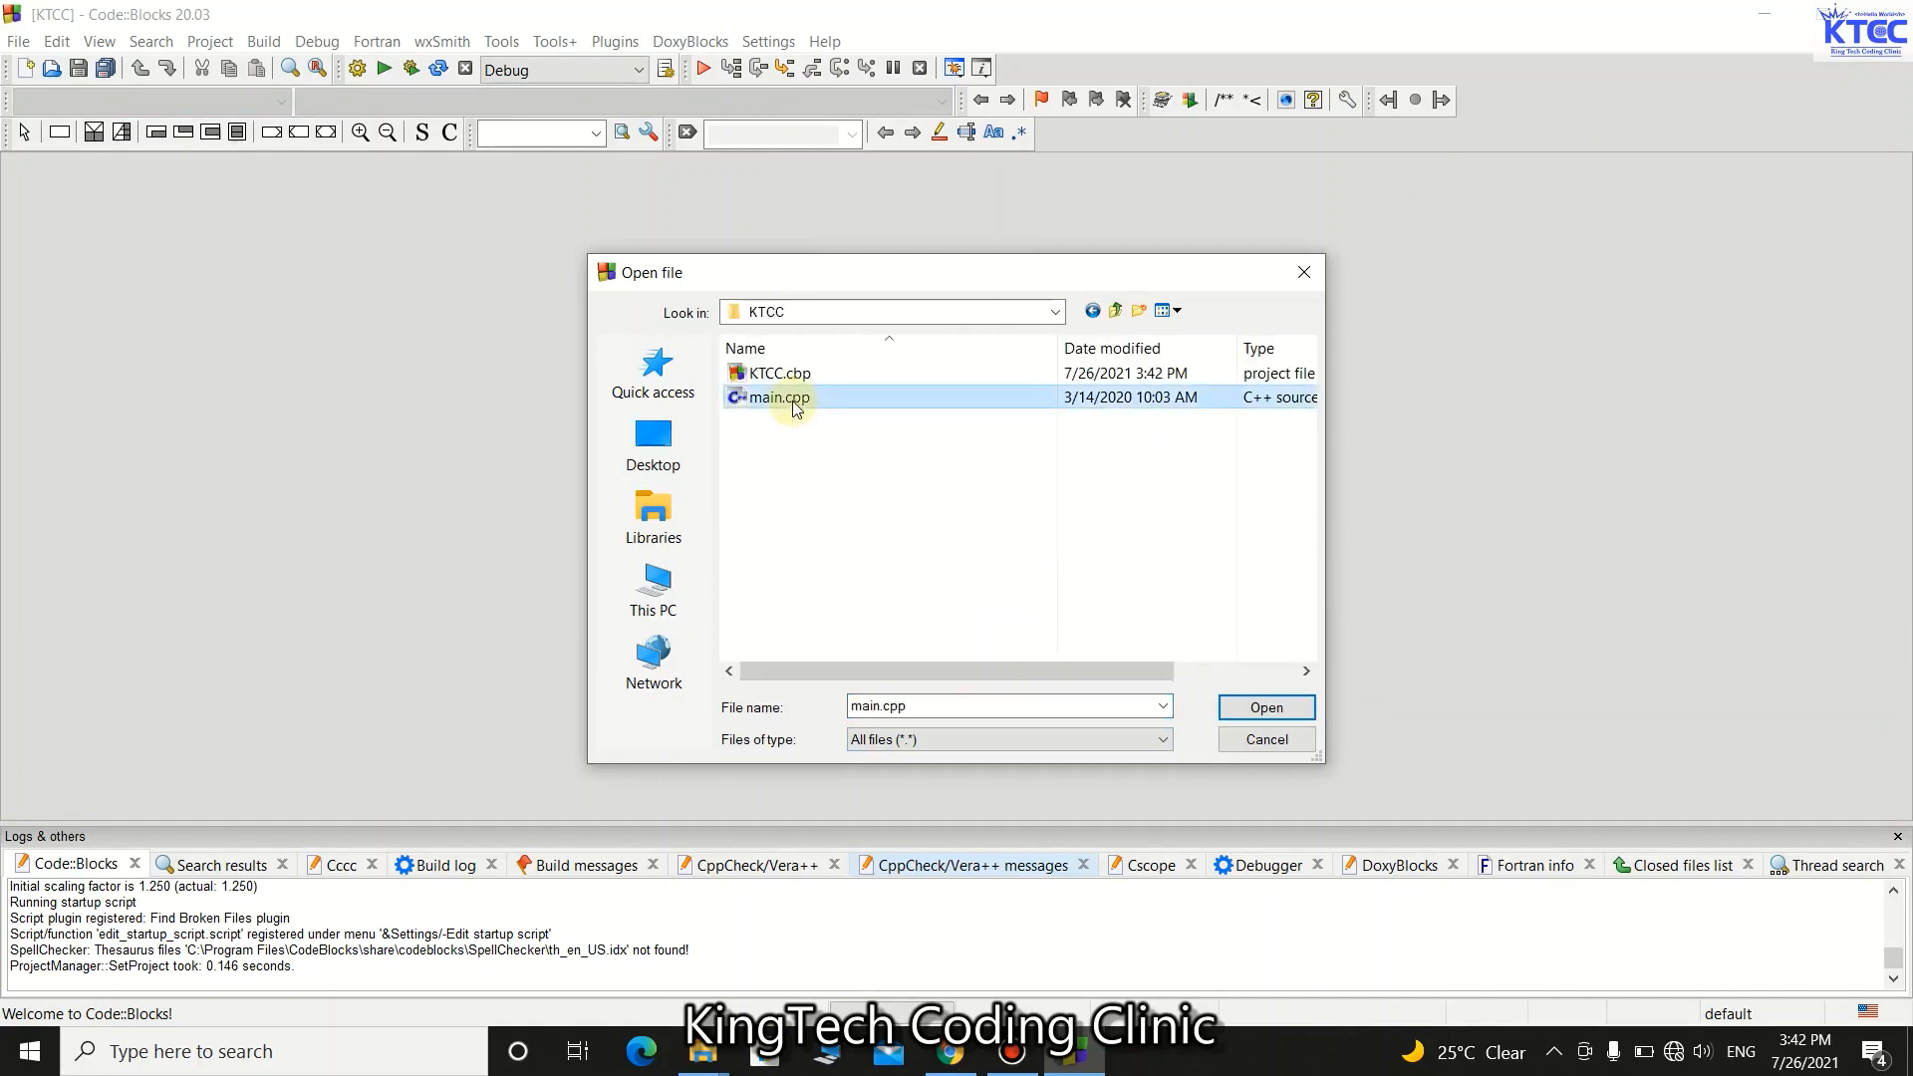
pyautogui.click(1265, 709)
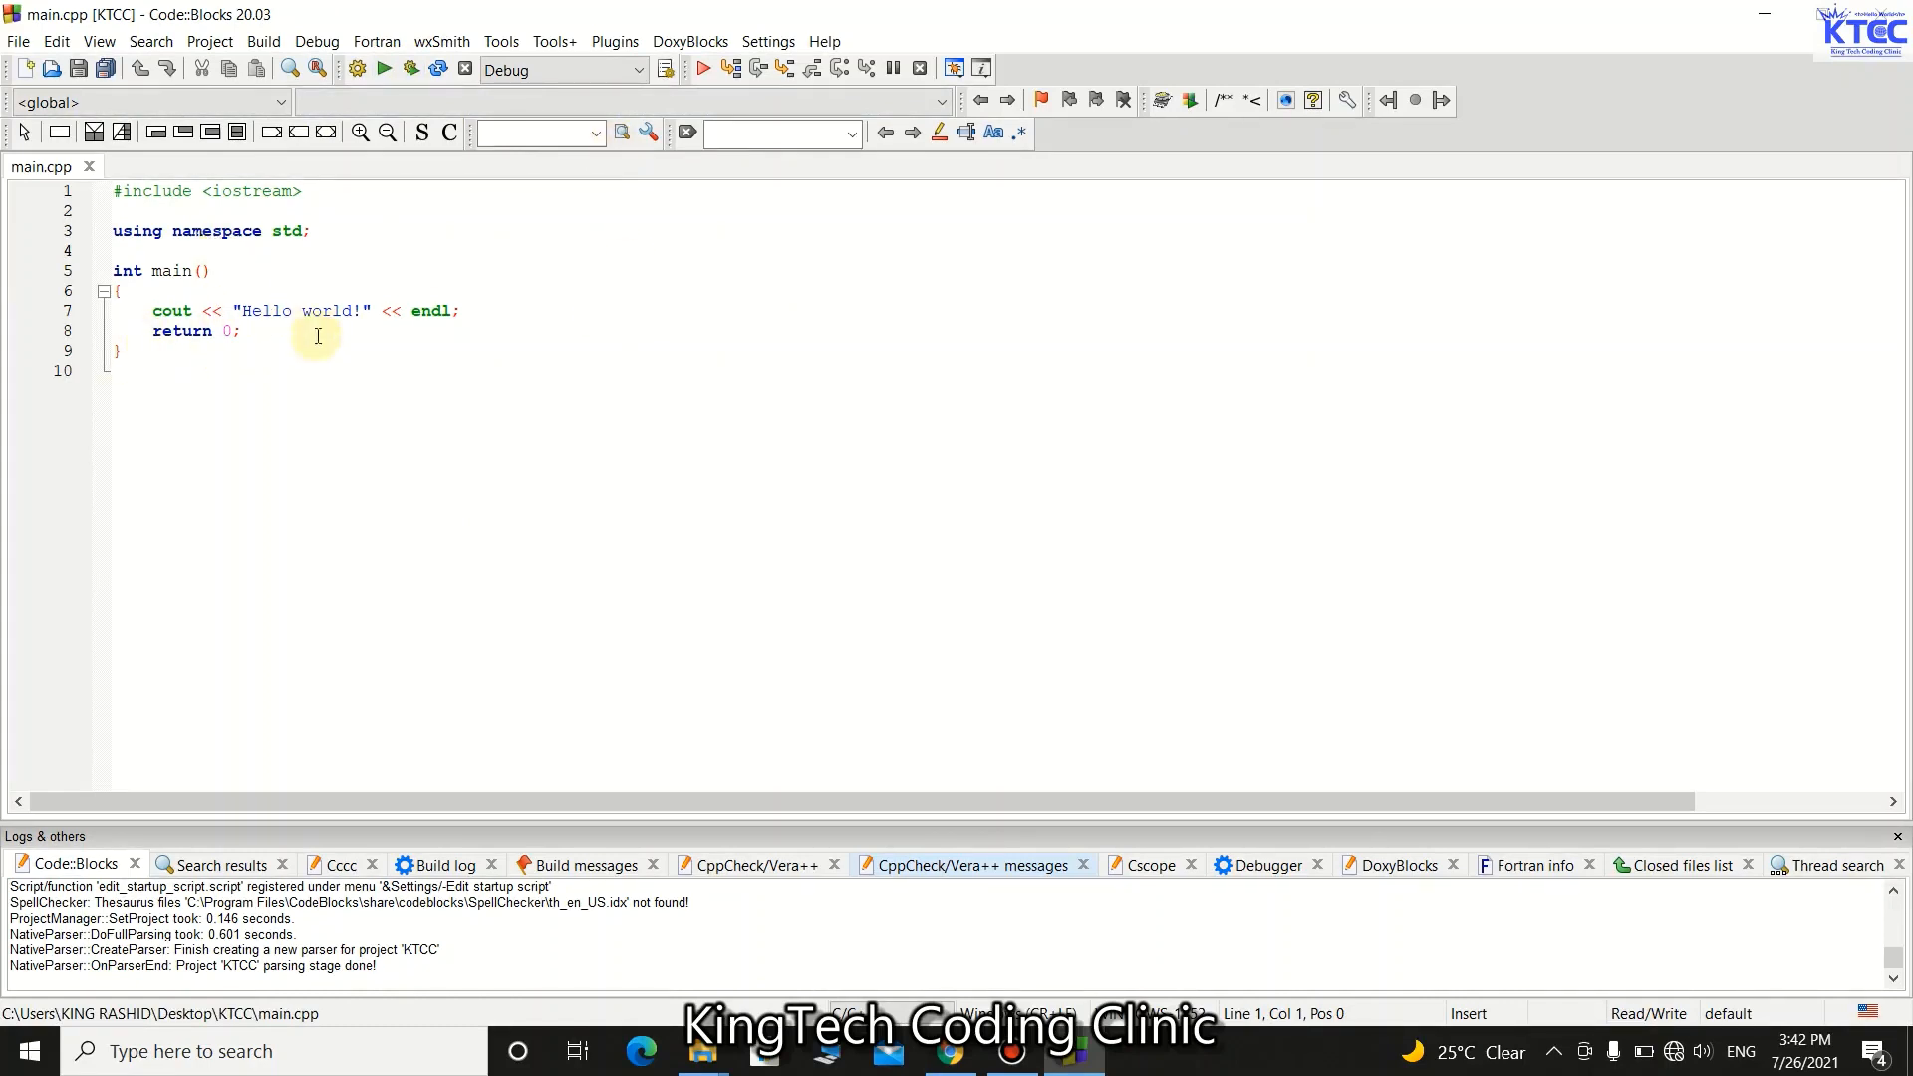
# Build and run the default Hello world program, and close its console window.
pyautogui.click(410, 68)
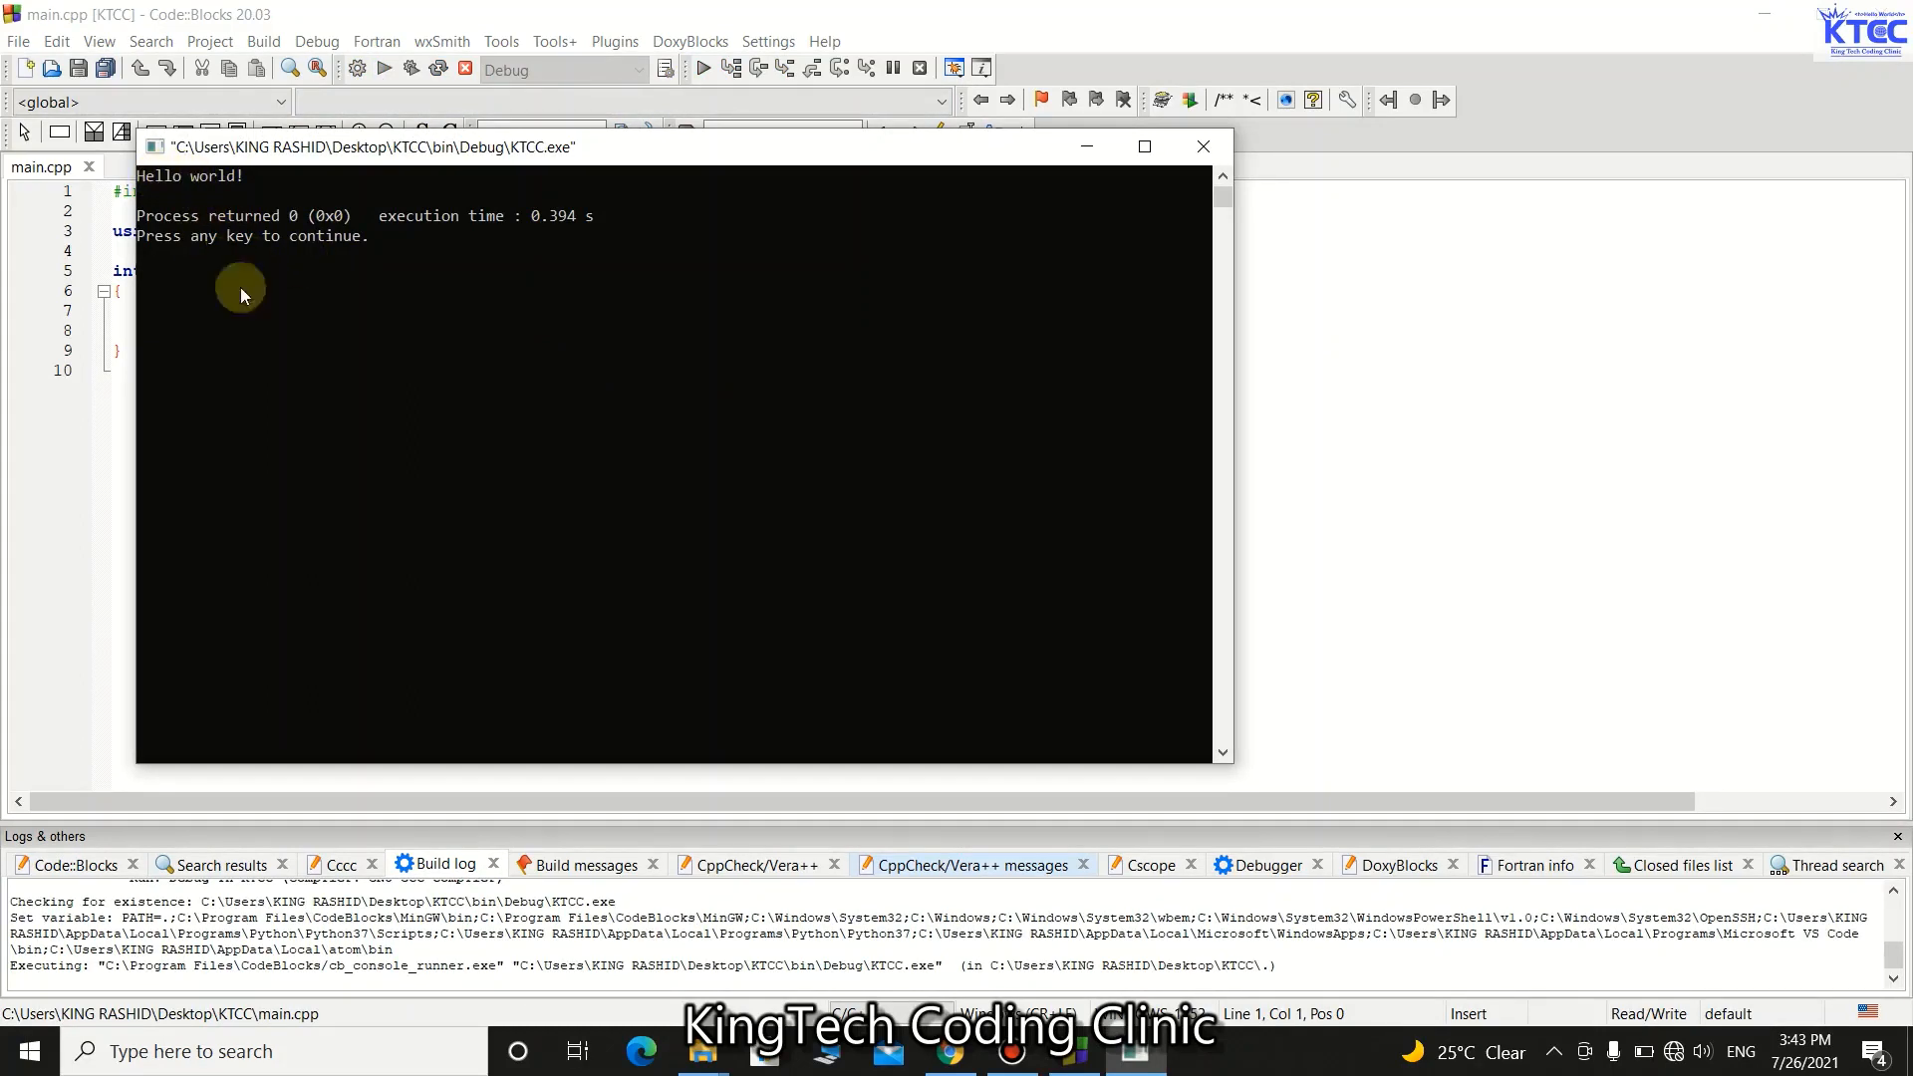
pyautogui.click(1206, 149)
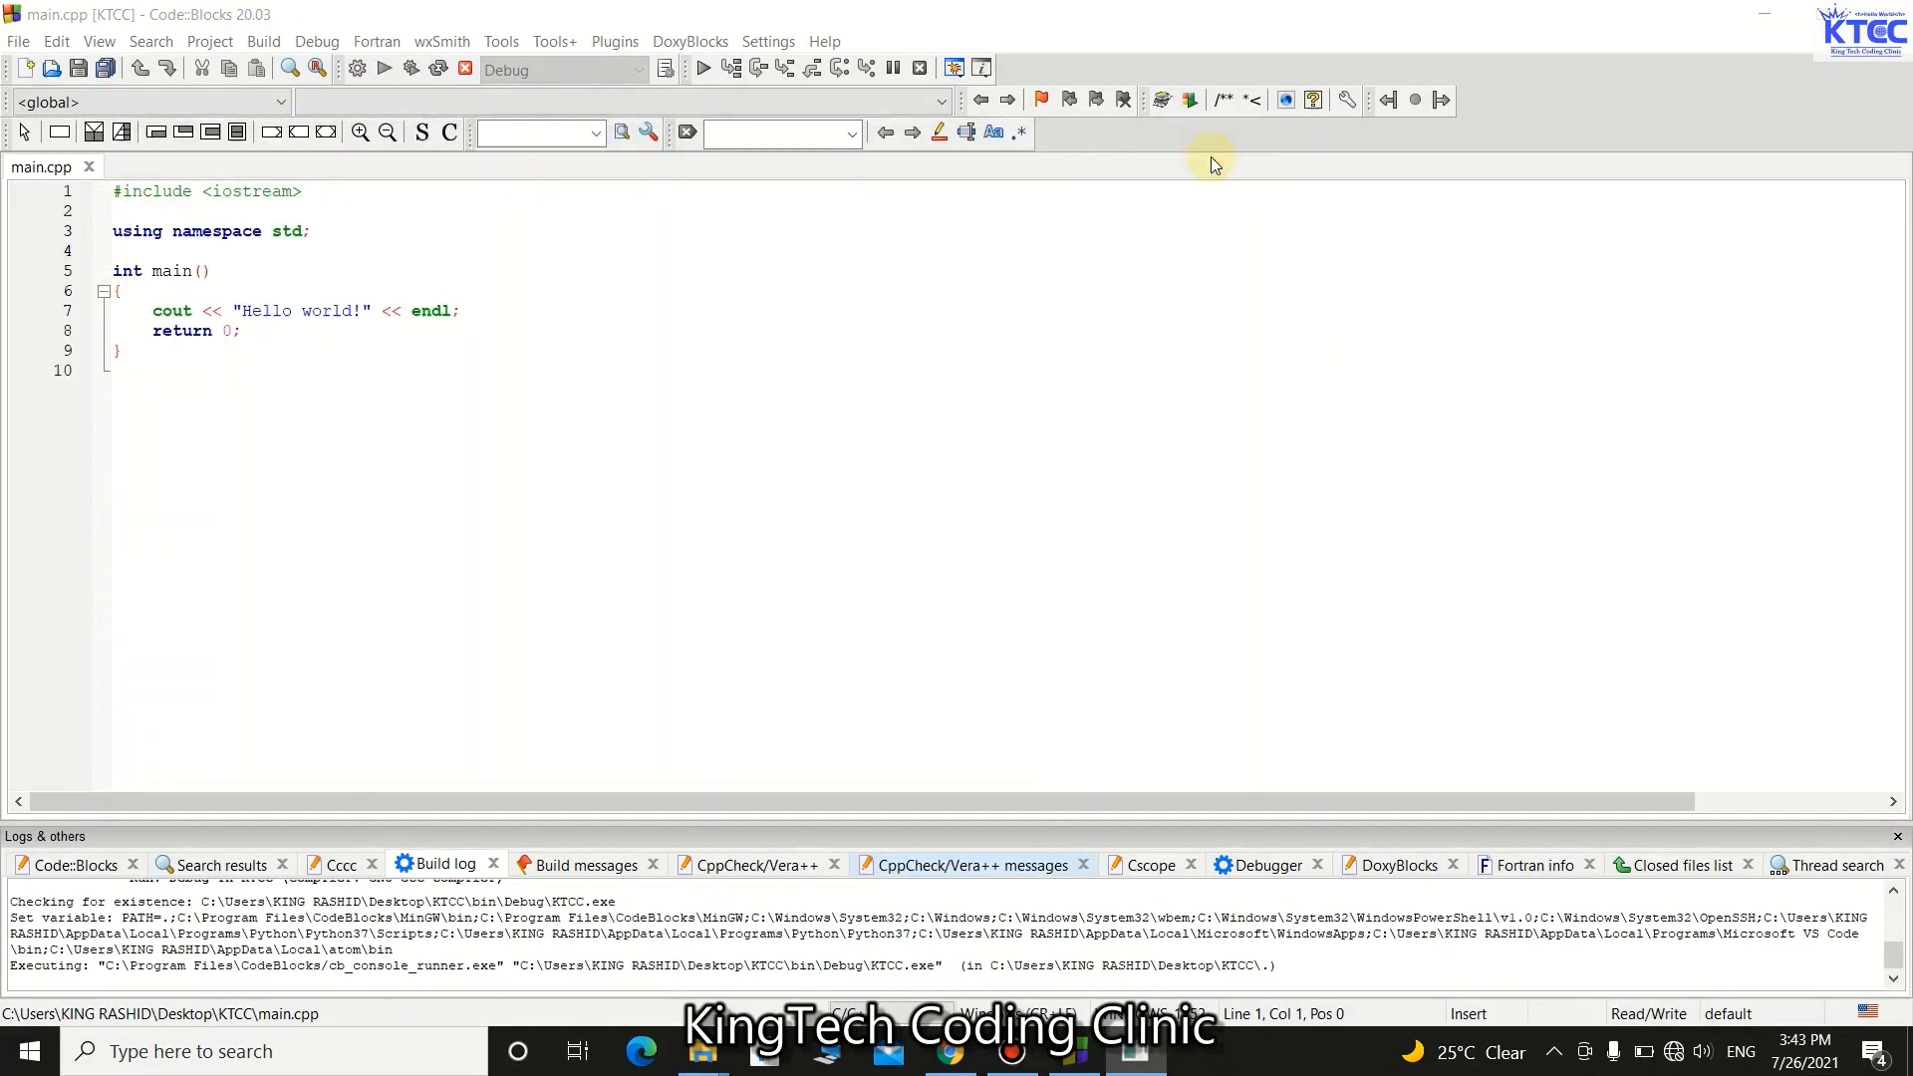
# Replace the text in the cout statement on line 7 with "Welcome To KingTech Coding Clinic".
pyautogui.click(357, 313)
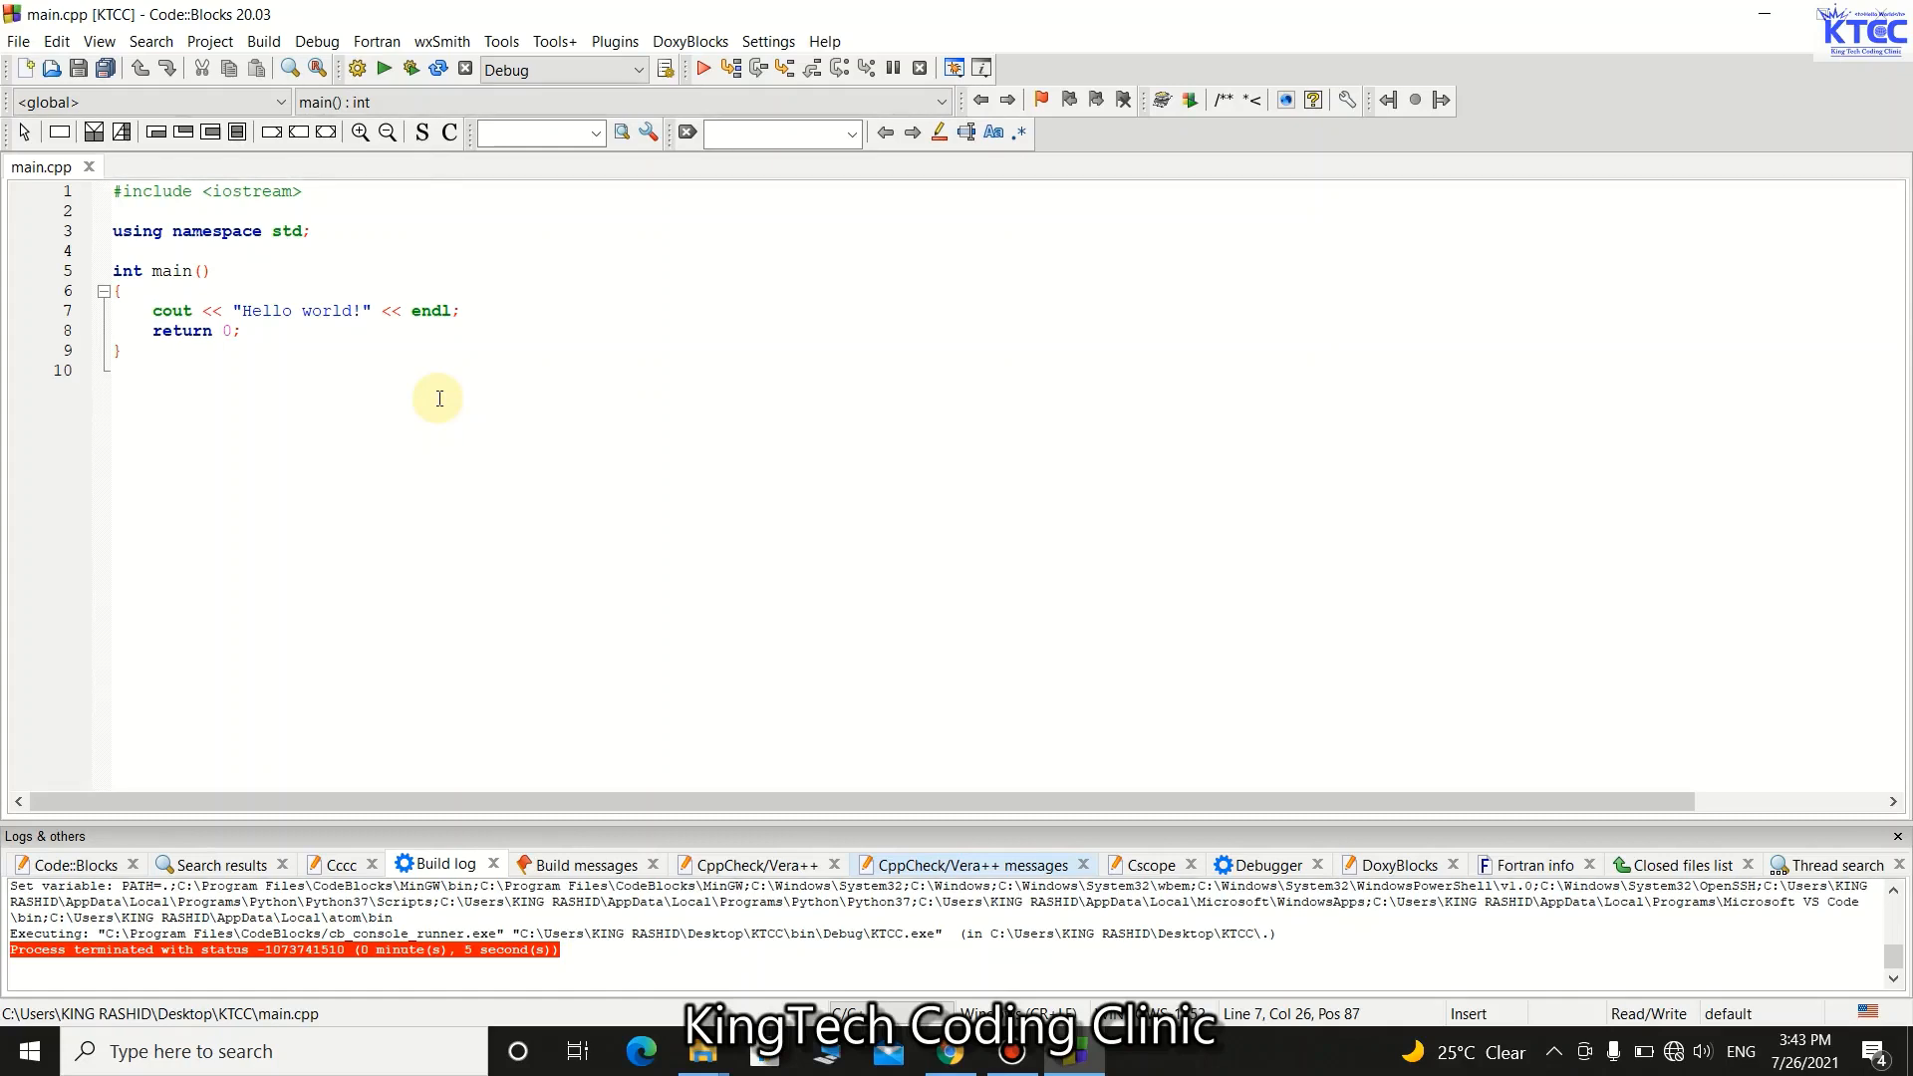
pyautogui.press('BackSpace')
pyautogui.press('BackSpace')
pyautogui.press('BackSpace')
pyautogui.press('BackSpace')
pyautogui.press('BackSpace')
pyautogui.press('BackSpace')
pyautogui.press('BackSpace')
pyautogui.press('BackSpace')
pyautogui.press('BackSpace')
pyautogui.press('BackSpace')
pyautogui.press('BackSpace')
pyautogui.press('BackSpace')
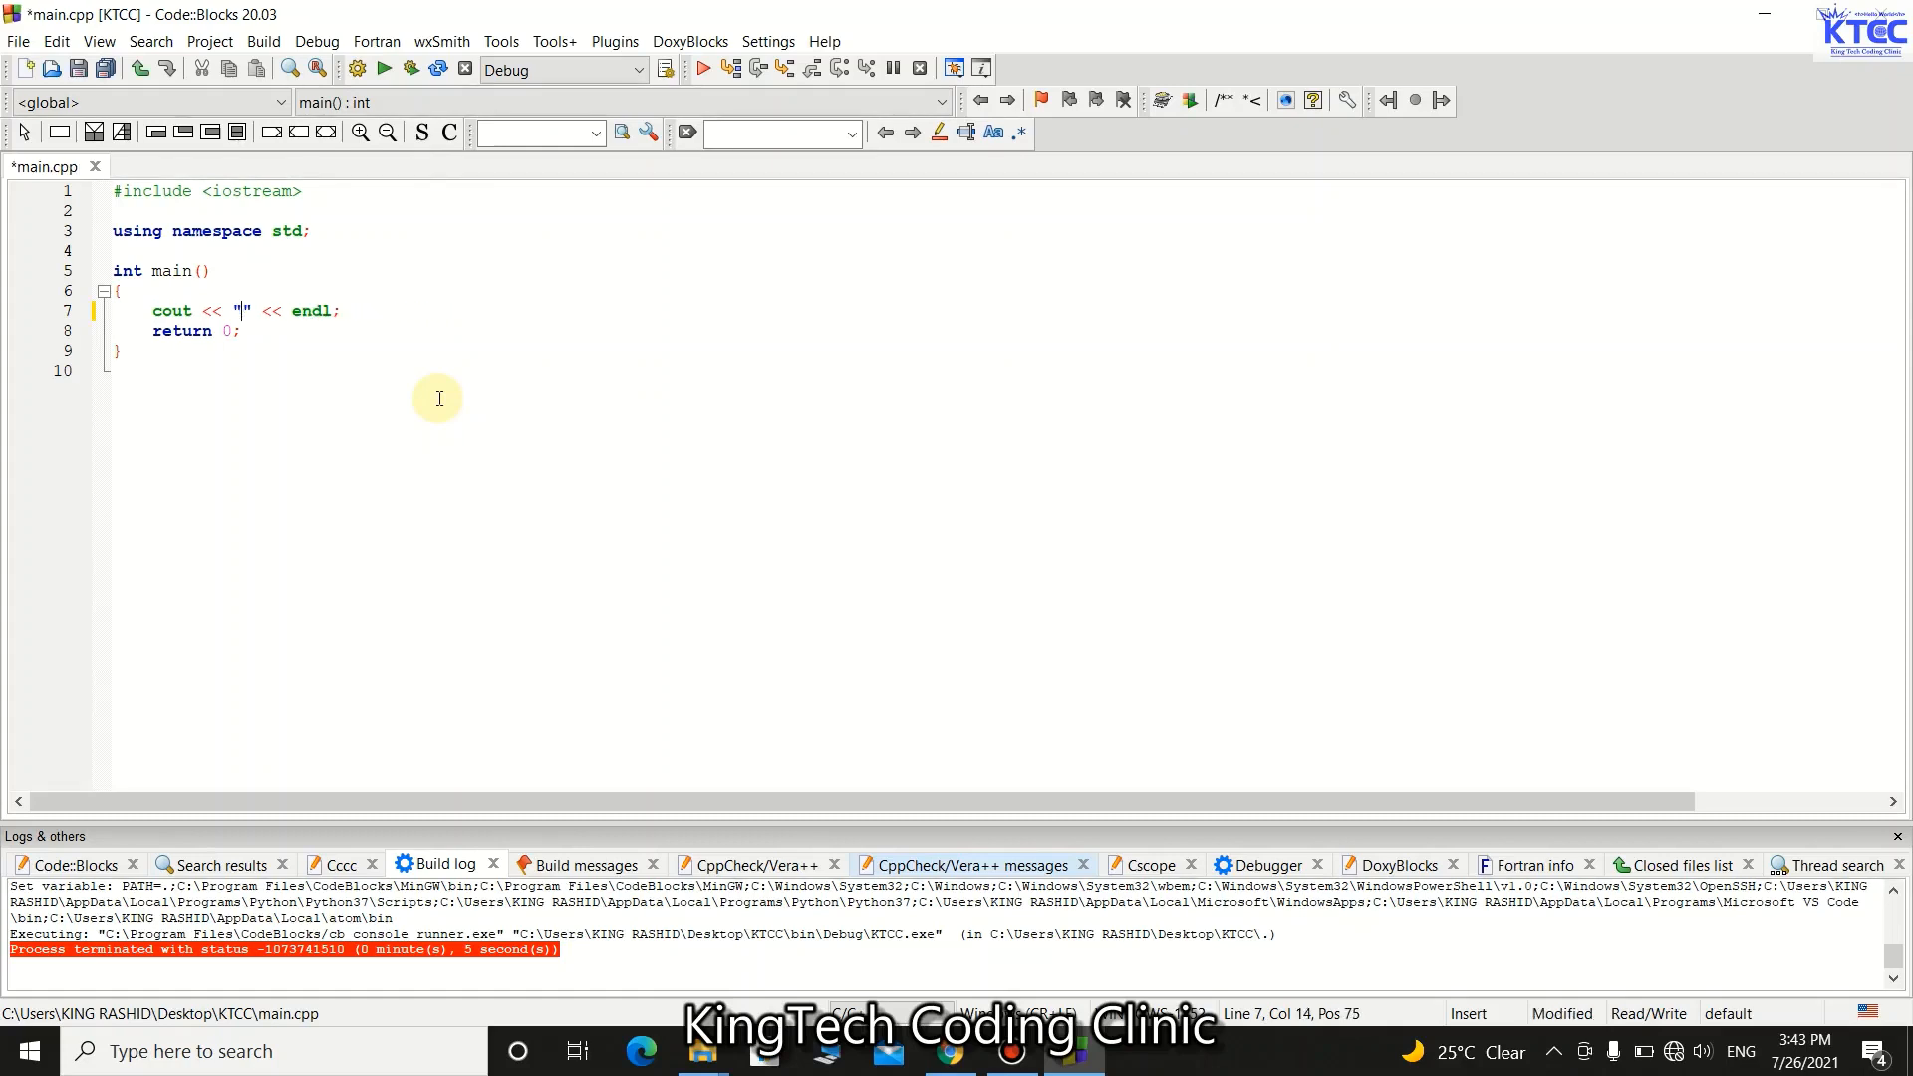
pyautogui.write('Welc')
pyautogui.write('ome To ')
pyautogui.write('KingTec')
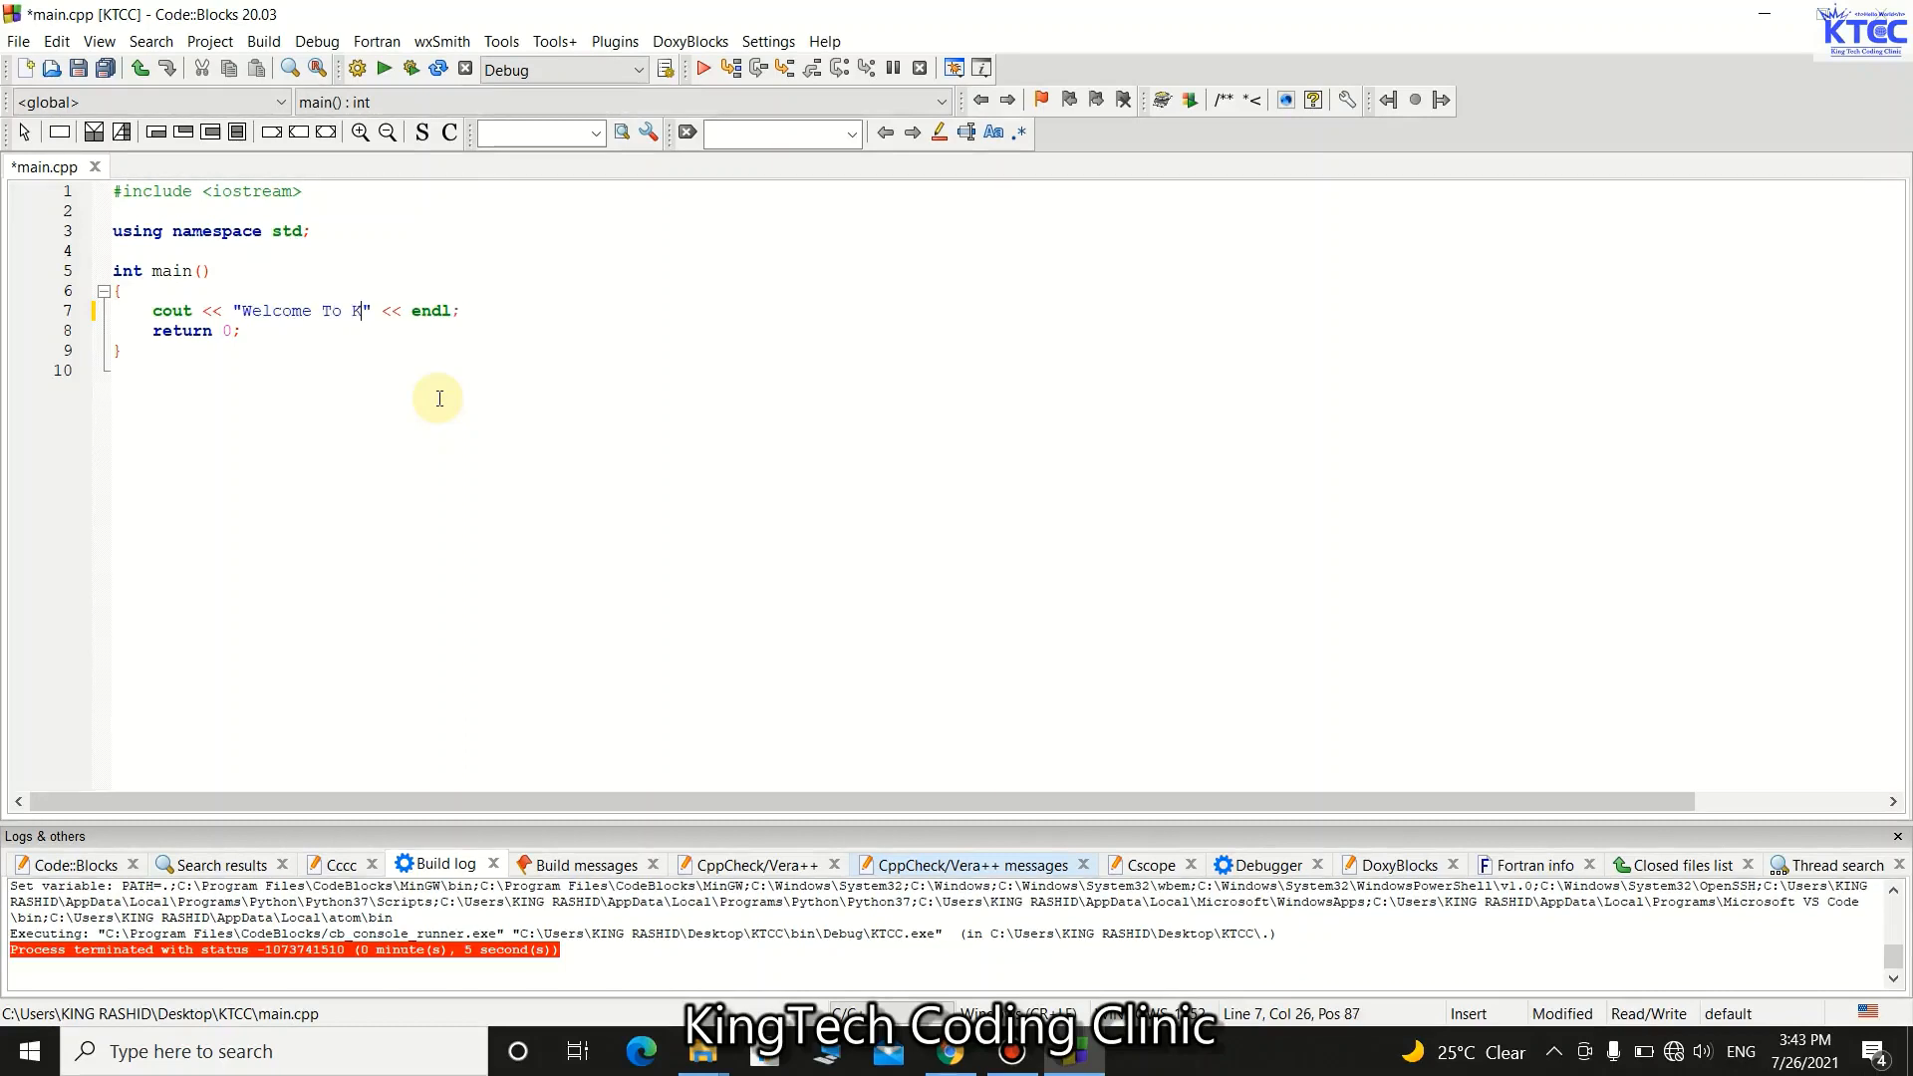
pyautogui.write('h Coding Clini')
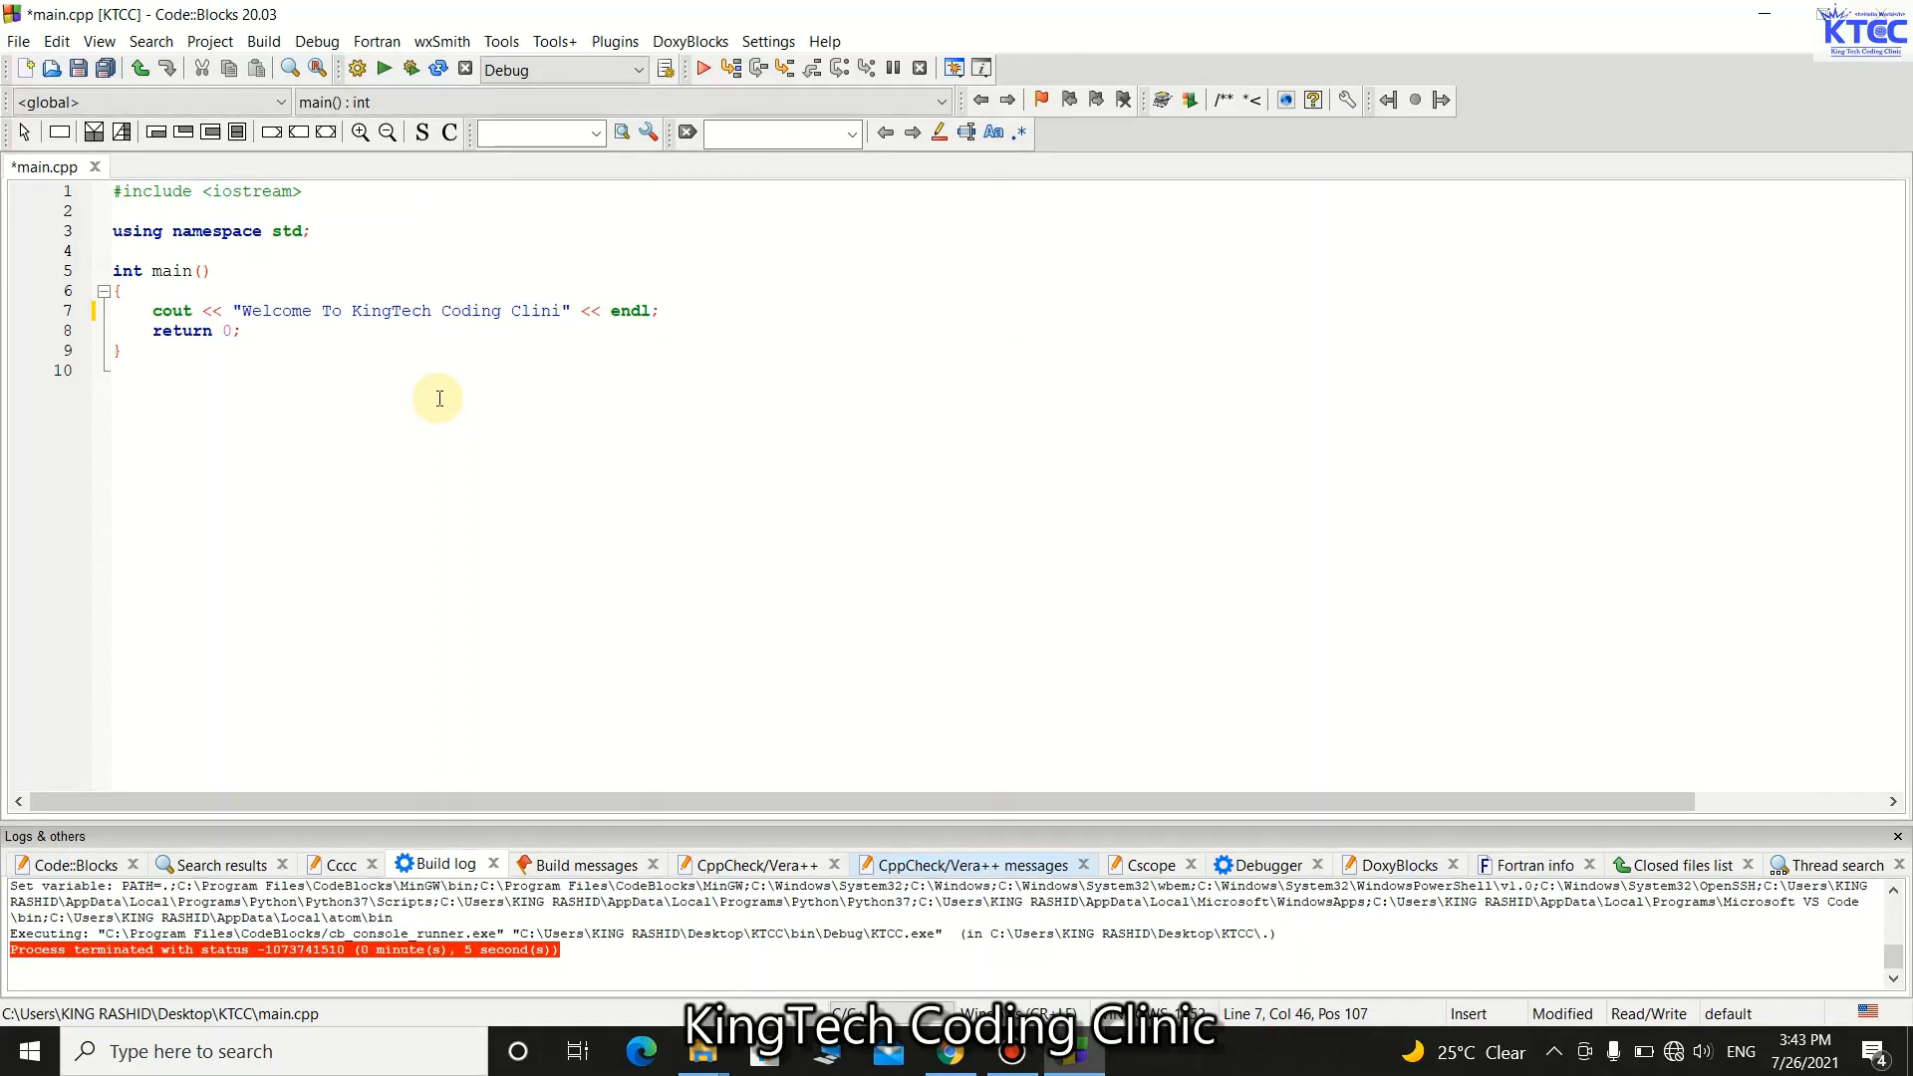
pyautogui.write('c')
# Rebuild and run the edited main.cpp, and close the console window with its output.
pyautogui.click(415, 72)
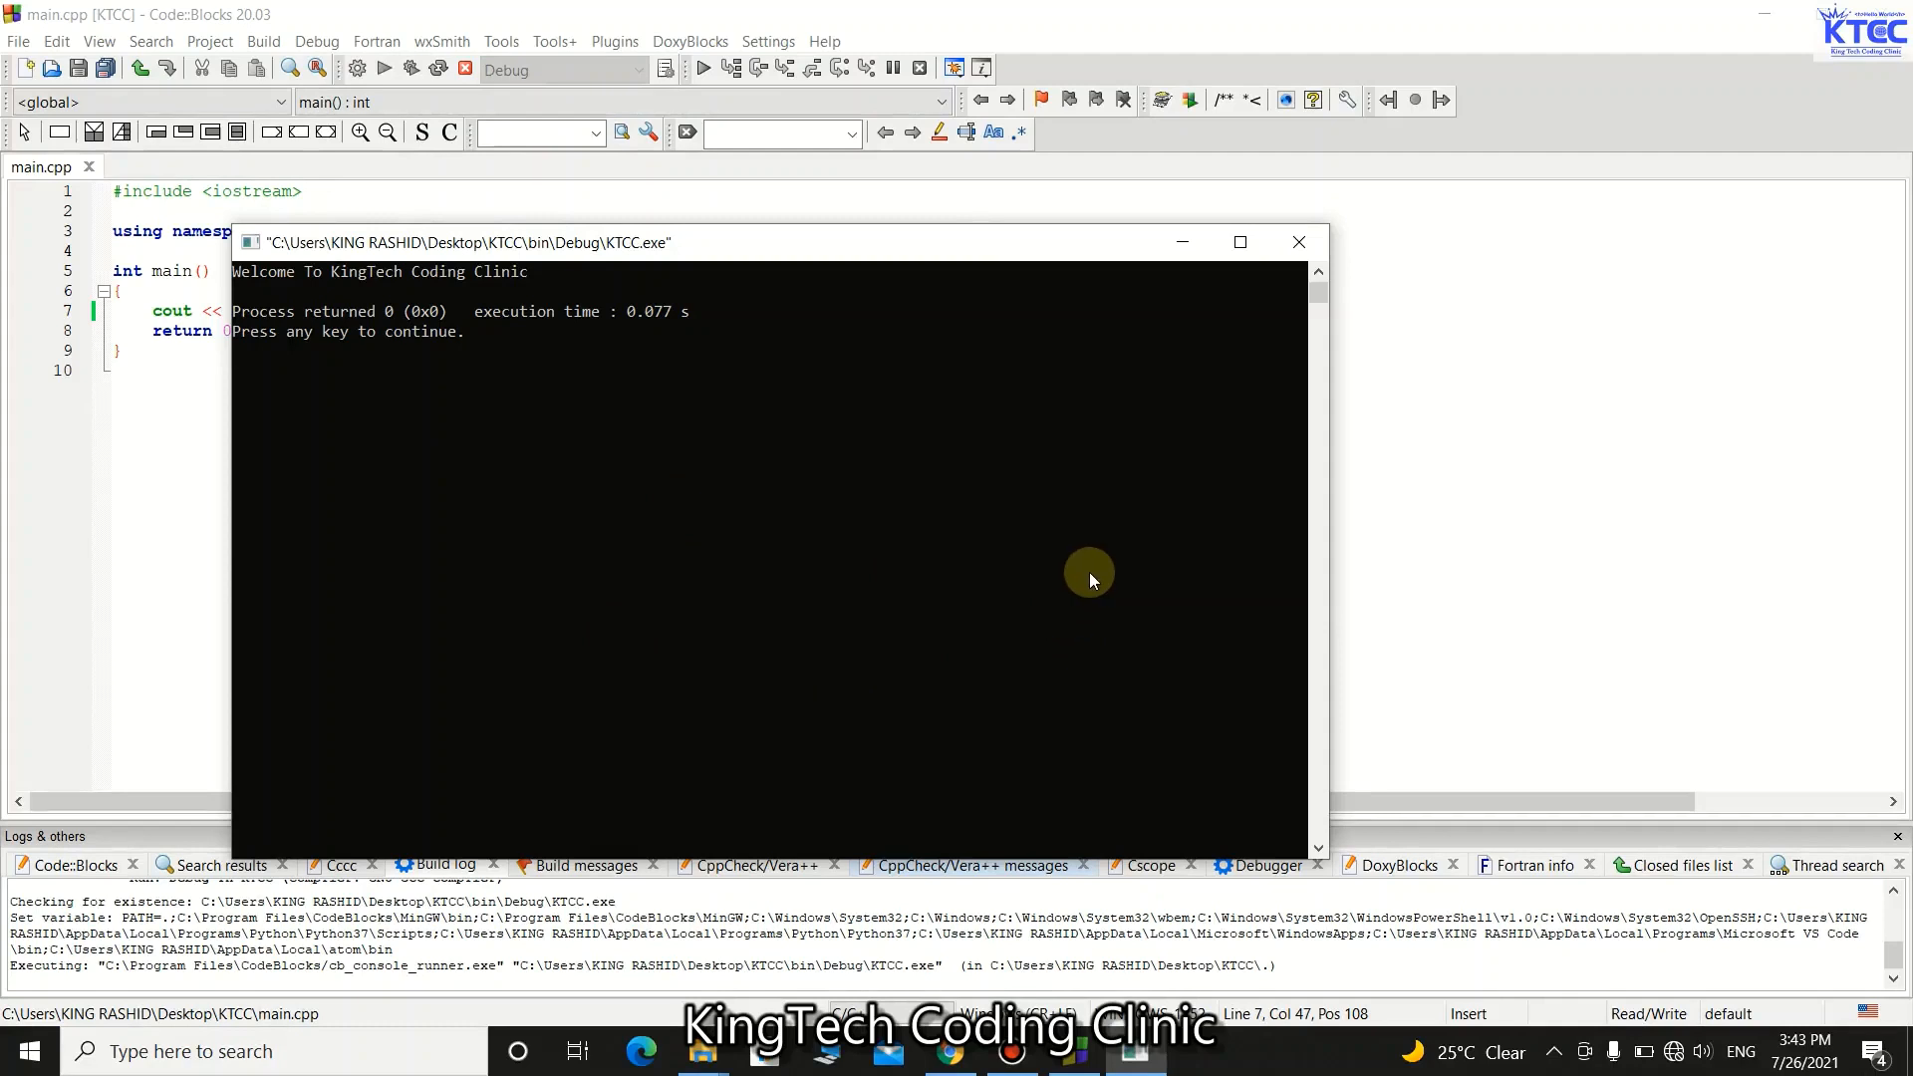
pyautogui.click(1297, 251)
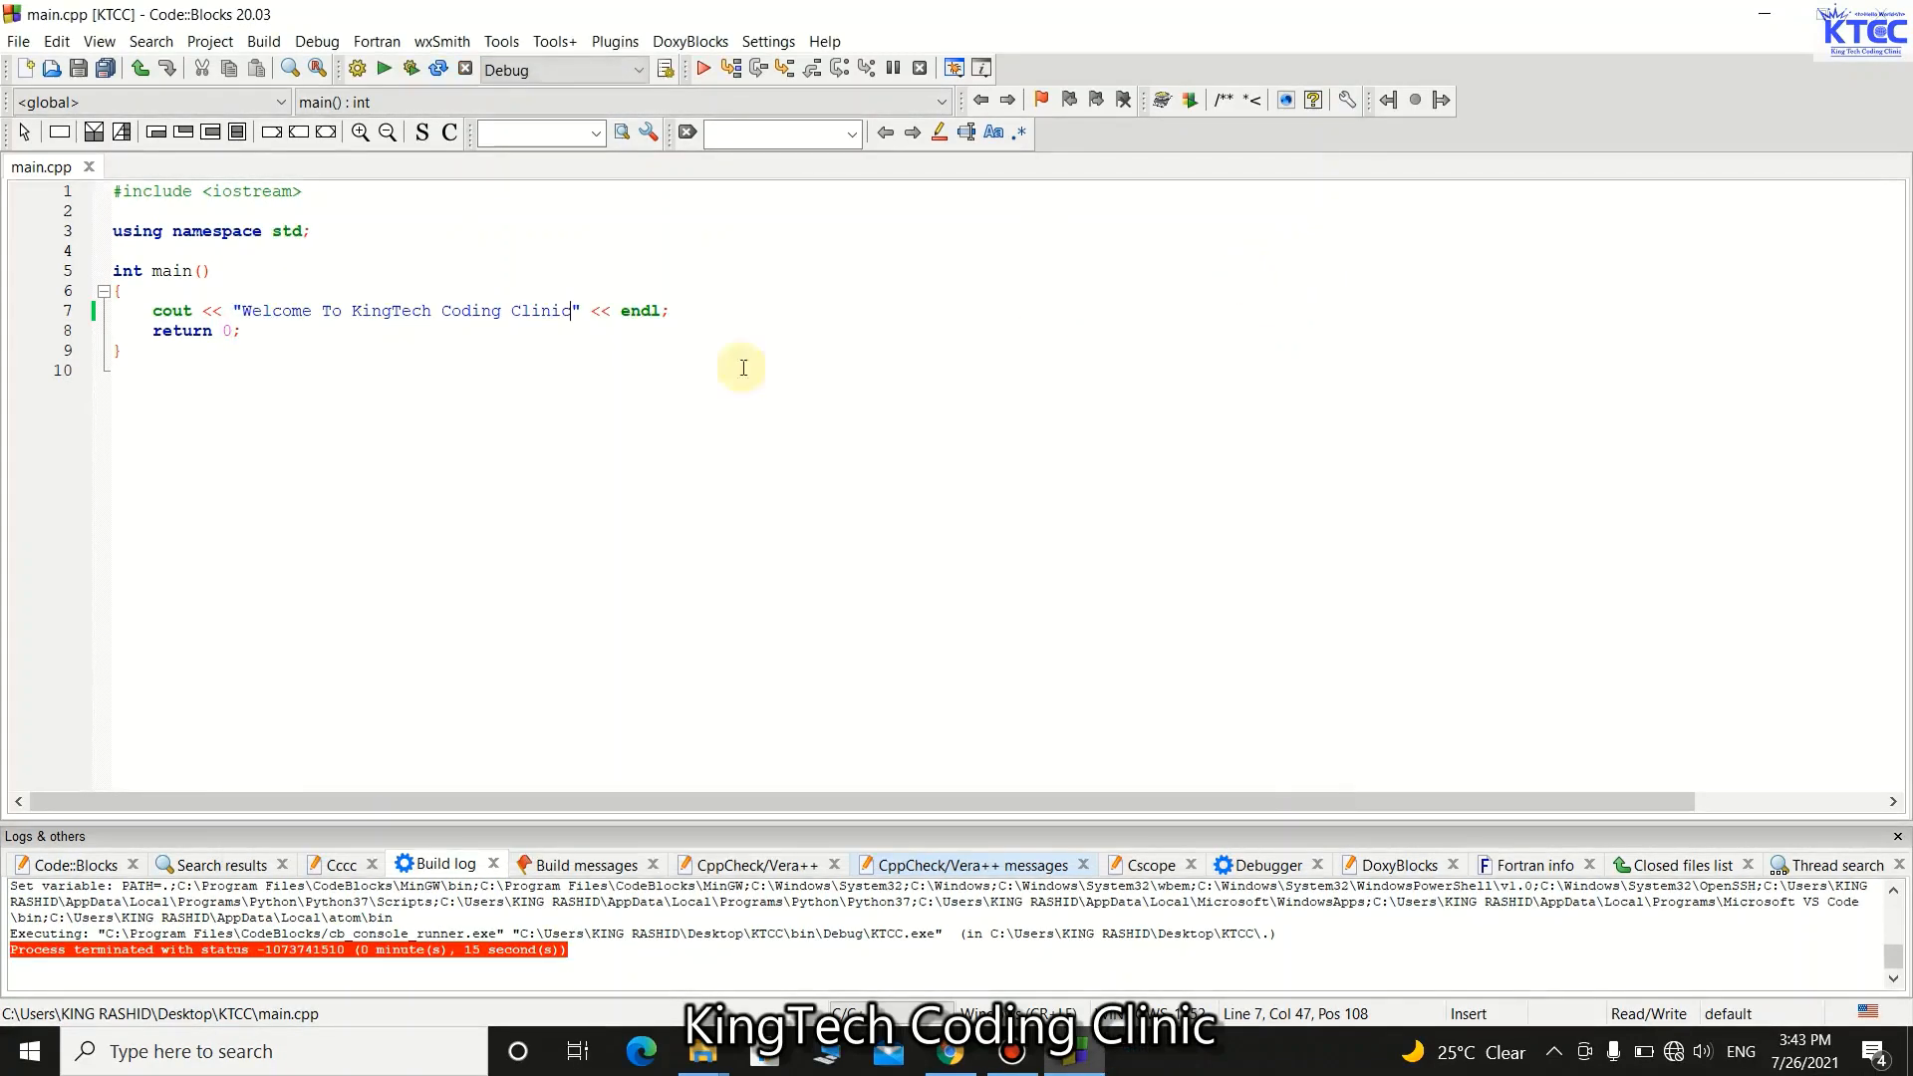